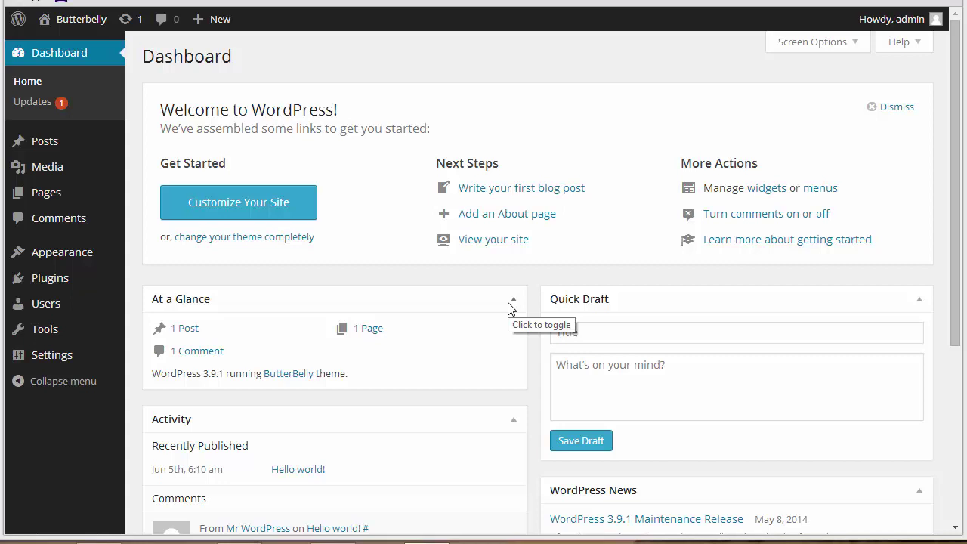
Open the ButterBelly Lite theme options from Appearance > Themes
mouse_move(98, 252)
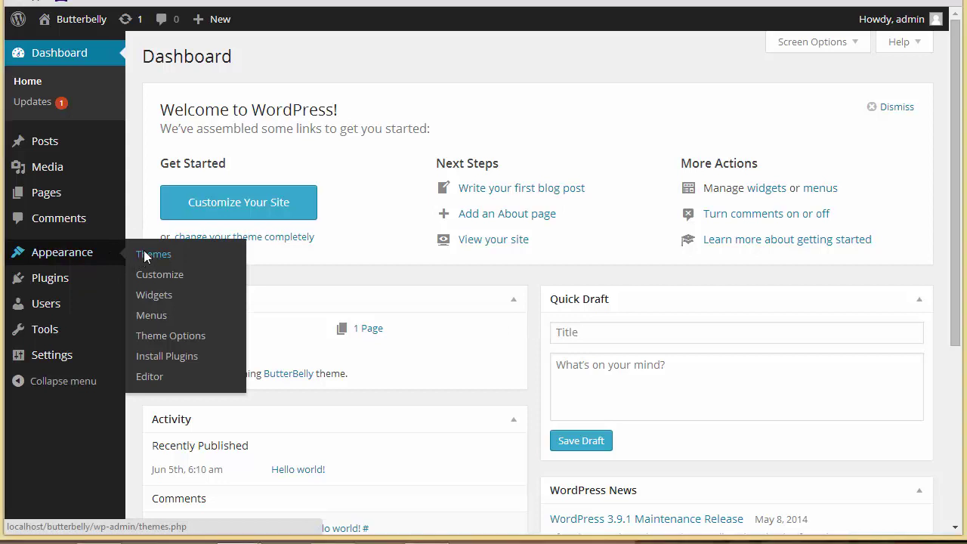
click(146, 257)
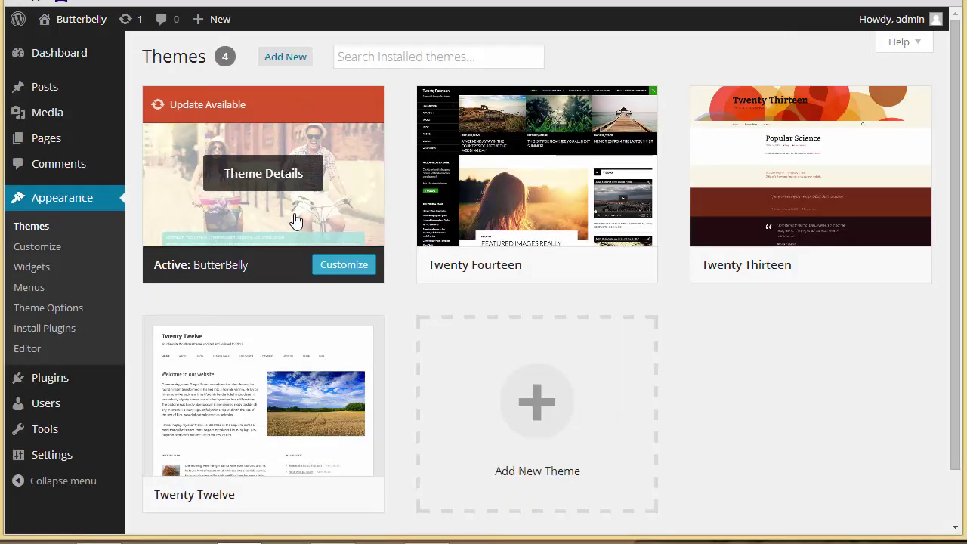
click(76, 310)
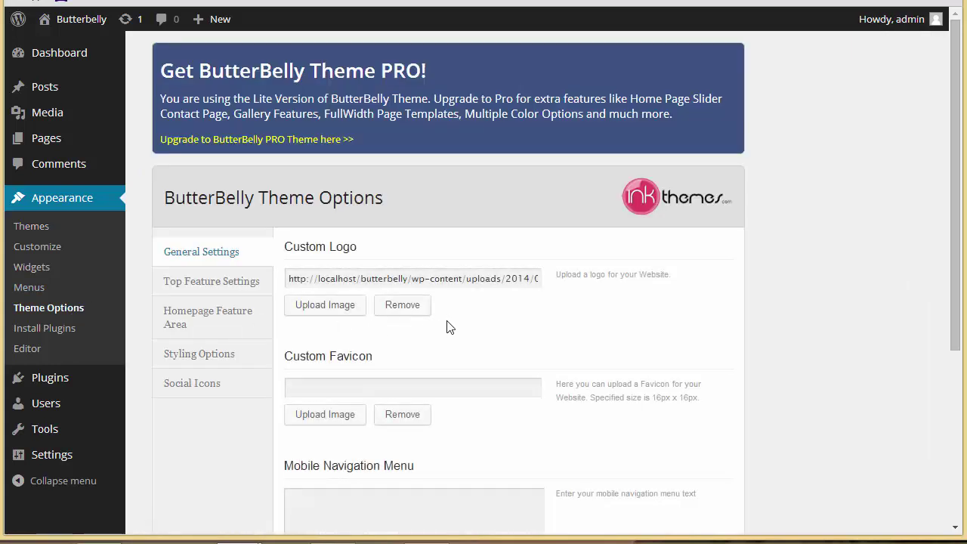
Review the Homepage Feature, Top Feature, Styling and Social tabs, then return to General Settings
scroll(447, 326, down, 2)
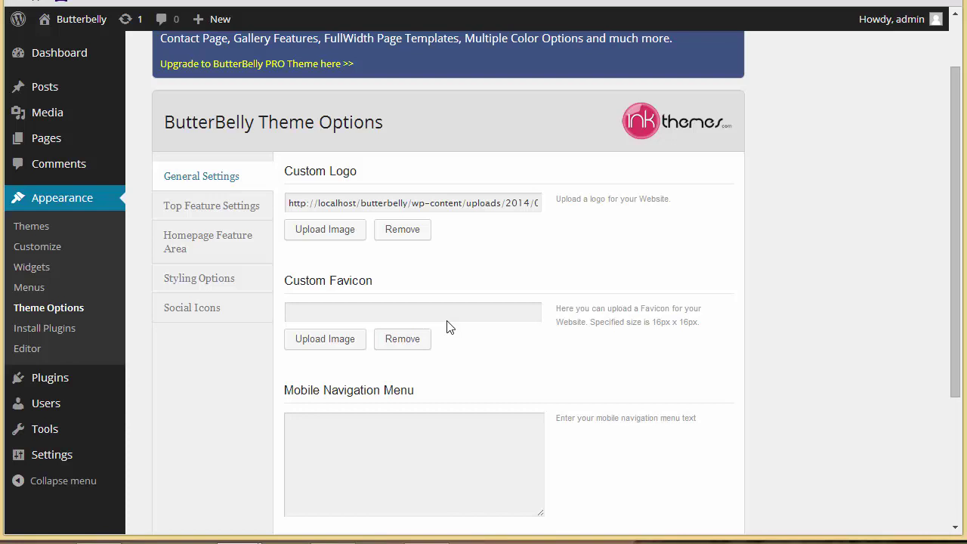
click(218, 227)
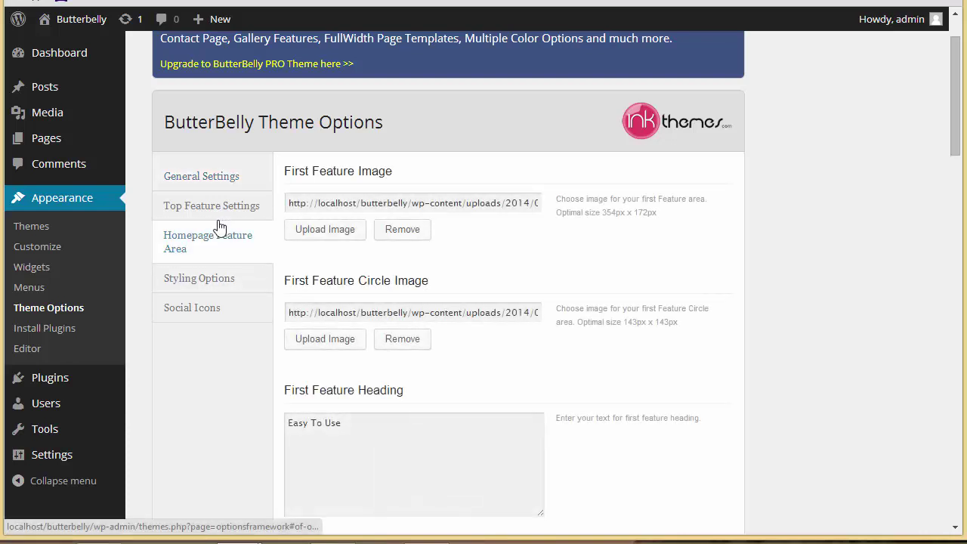
click(225, 216)
click(224, 285)
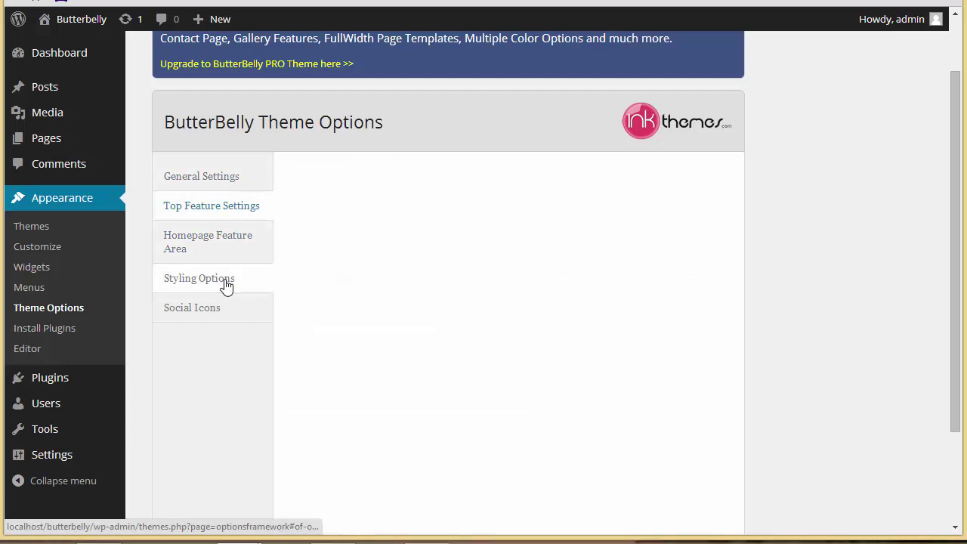
click(225, 310)
scroll(235, 273, up, 1)
click(236, 249)
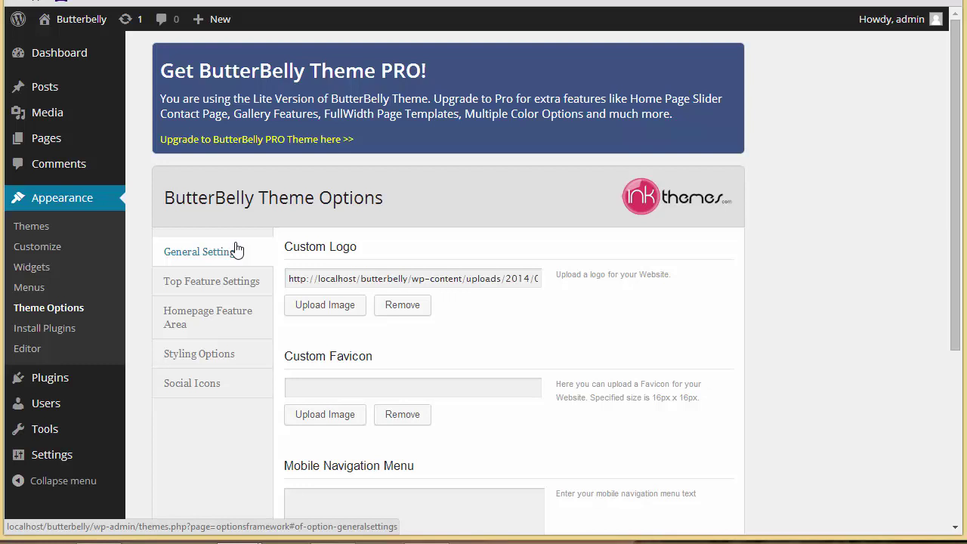
click(61, 19)
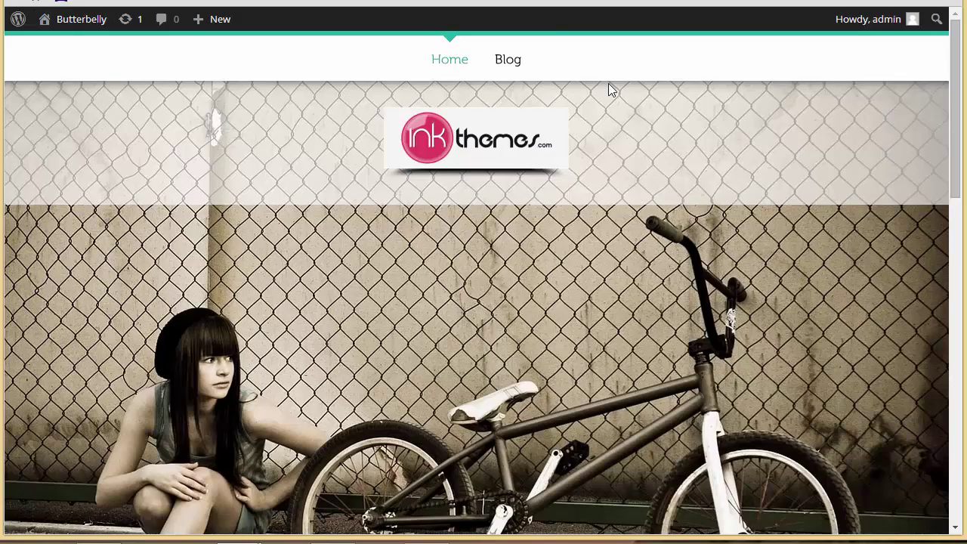
scroll(669, 223, down, 1)
scroll(669, 223, down, 3)
scroll(669, 223, up, 1)
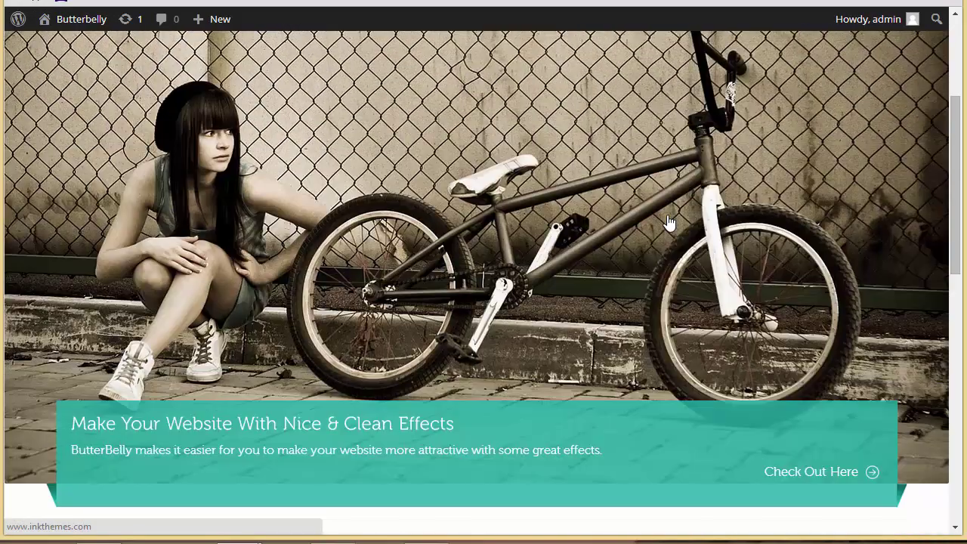
scroll(442, 200, down, 3)
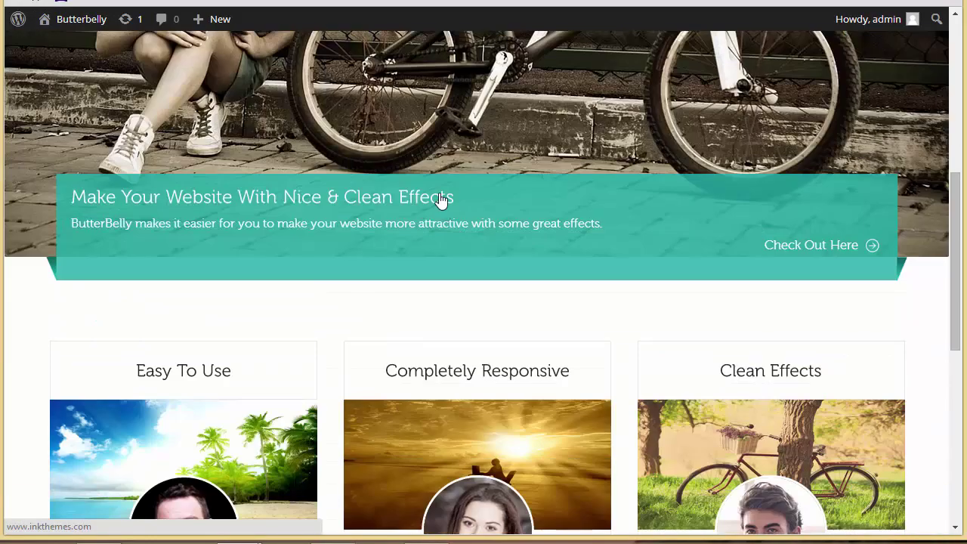
scroll(256, 239, down, 4)
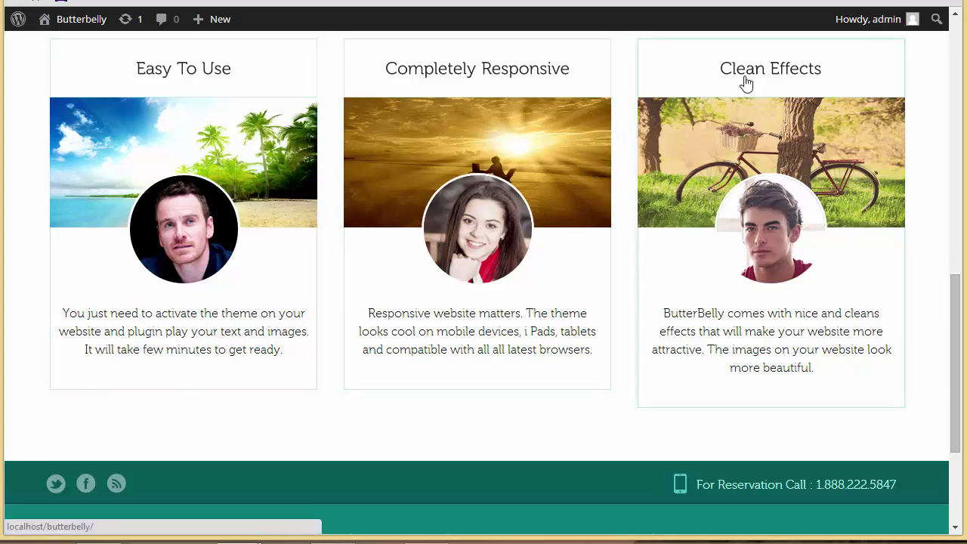
scroll(494, 368, down, 1)
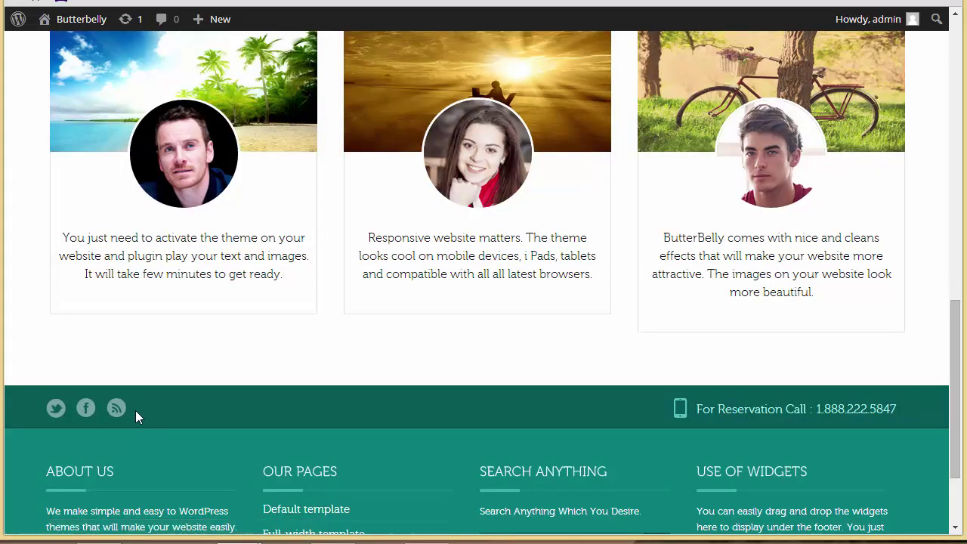
scroll(136, 411, up, 10)
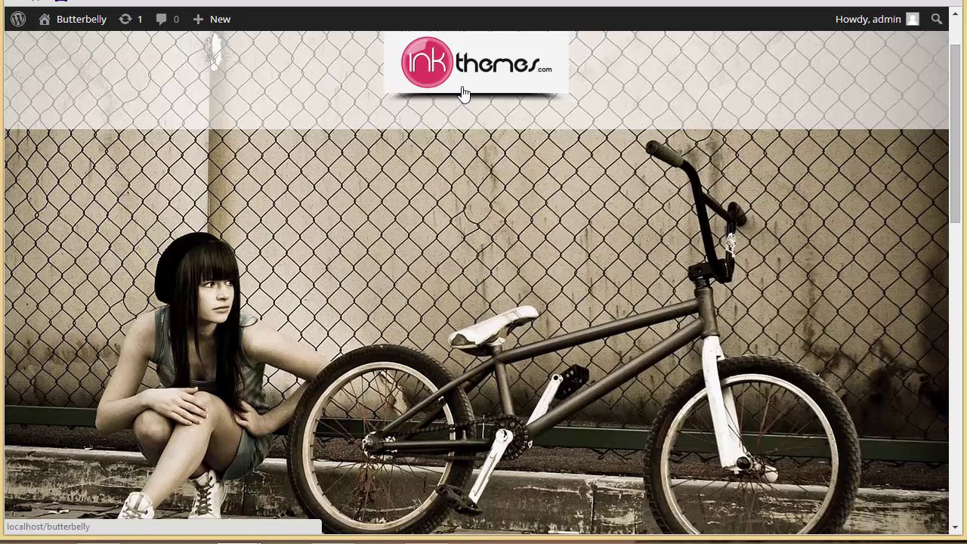
scroll(465, 102, up, 1)
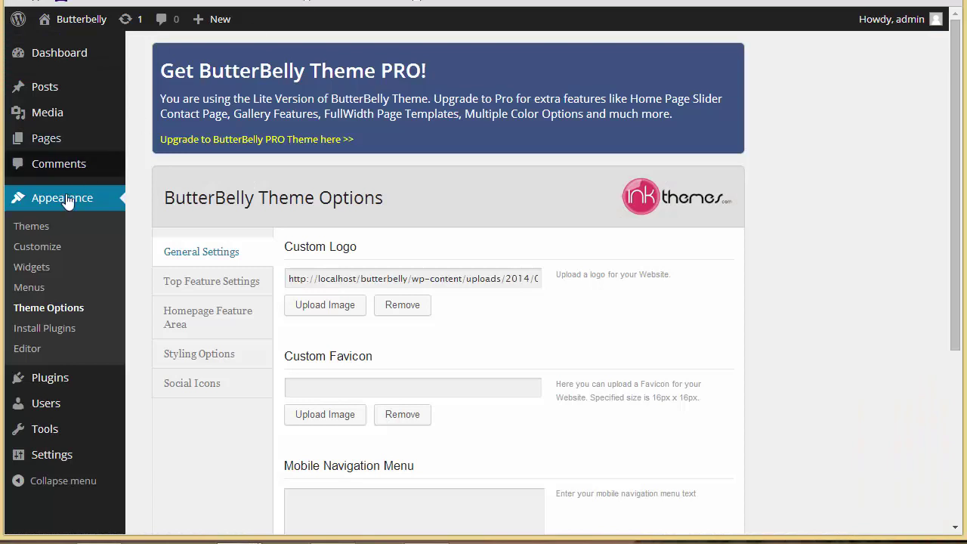
Upload butterbellytheme.zip as a new theme to install ButterBelly Pro Responsive Theme
click(34, 229)
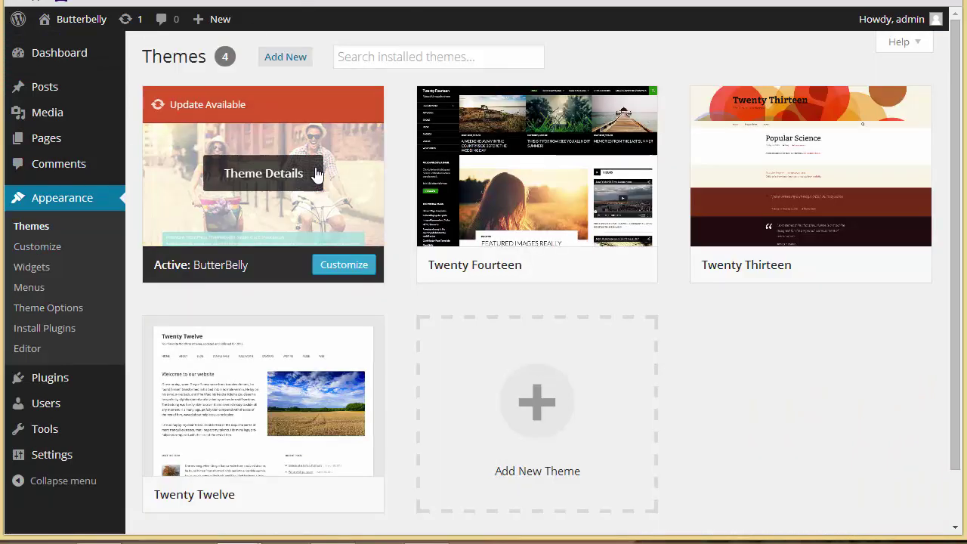
click(287, 58)
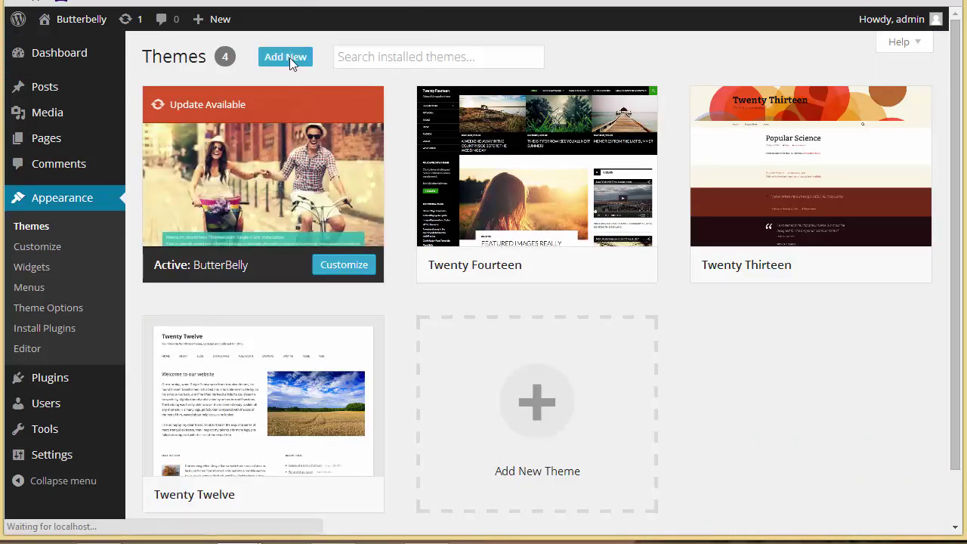
click(292, 60)
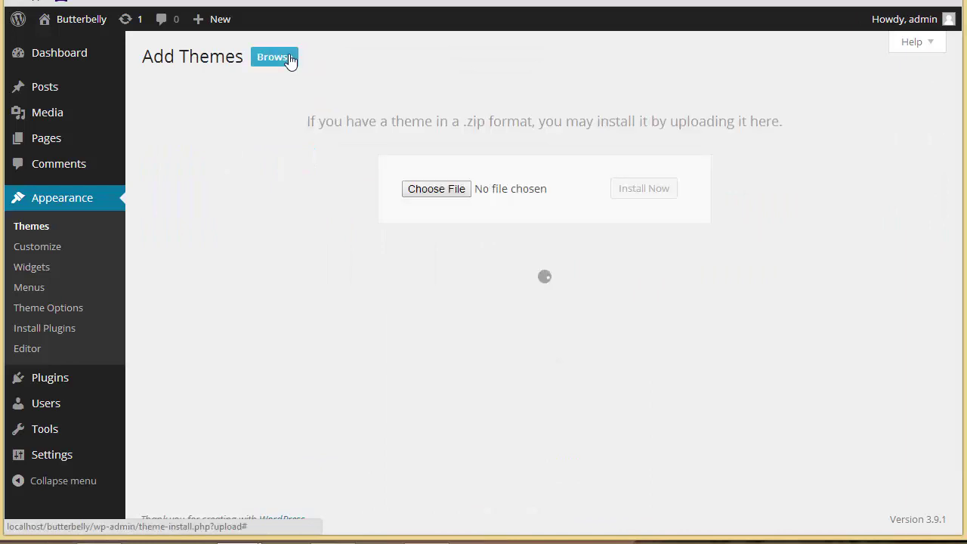
click(447, 191)
double_click(429, 249)
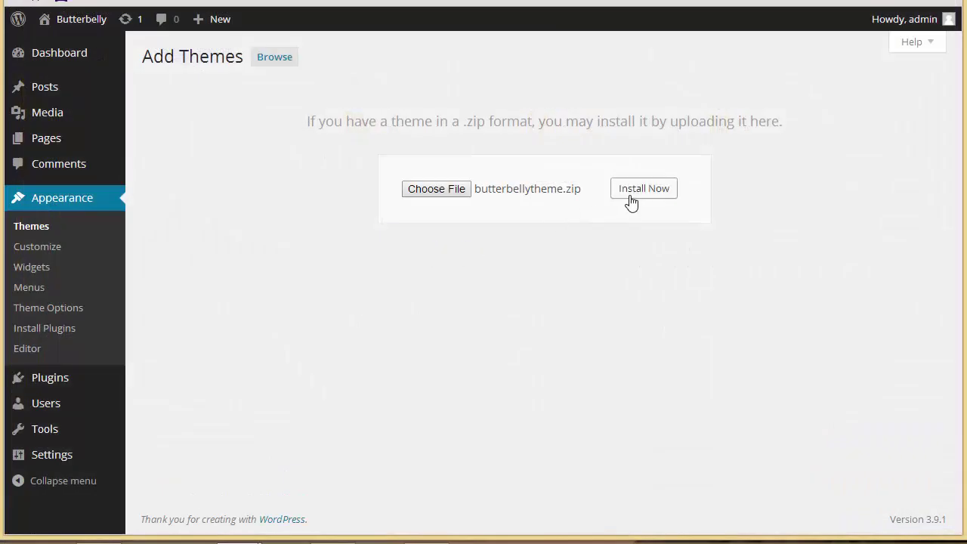
click(632, 203)
click(37, 225)
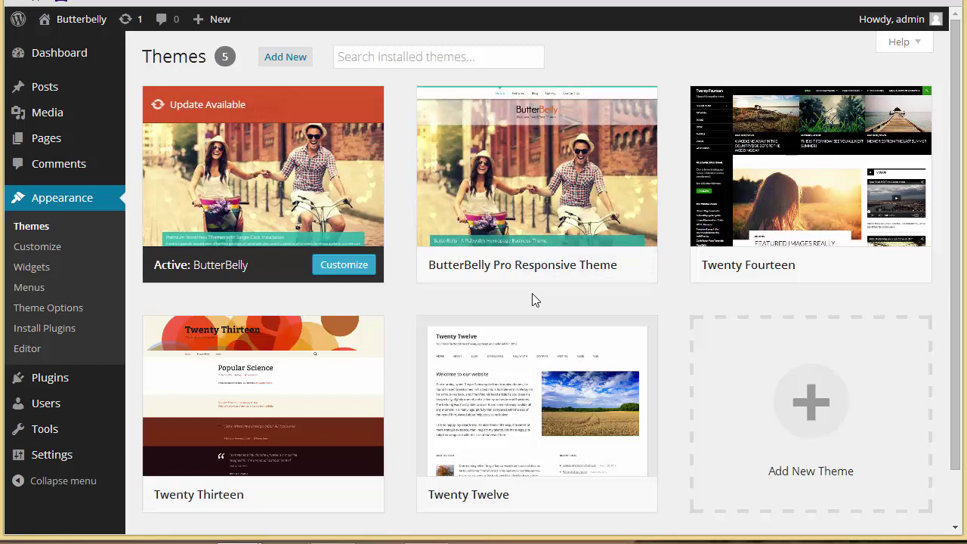
Activate ButterBelly Pro and bring up its Theme Options page
click(544, 266)
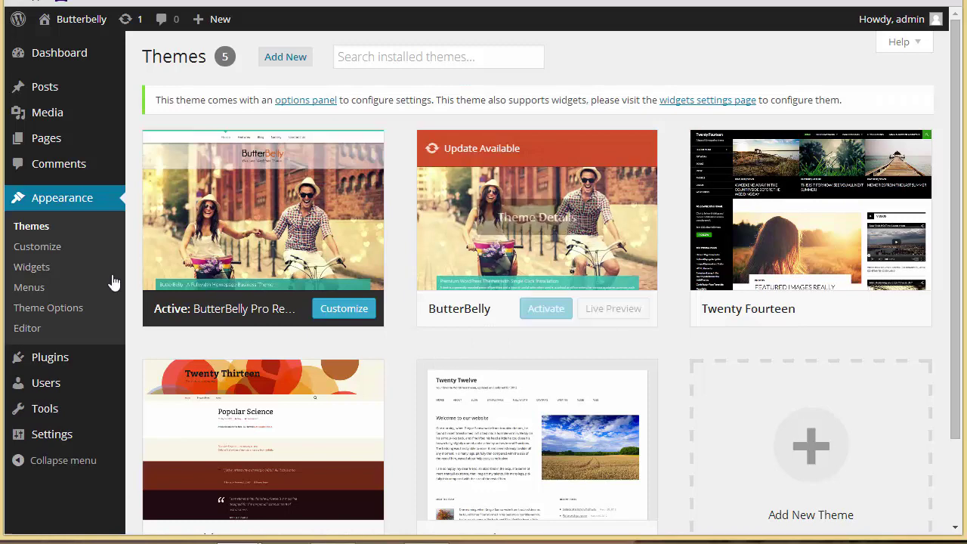
click(34, 311)
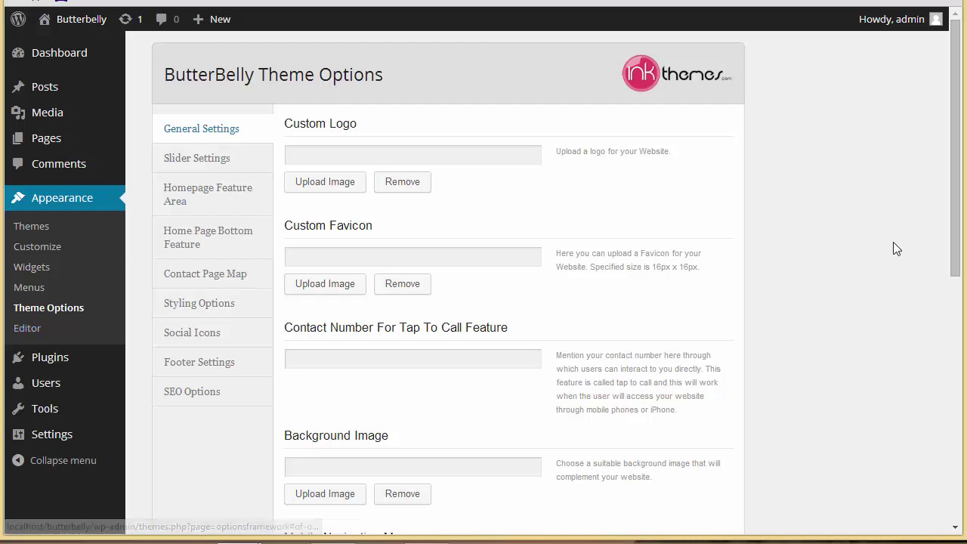
Narrow the Pro options window to half width and place the Lite options window beside it
drag(960, 239, 412, 234)
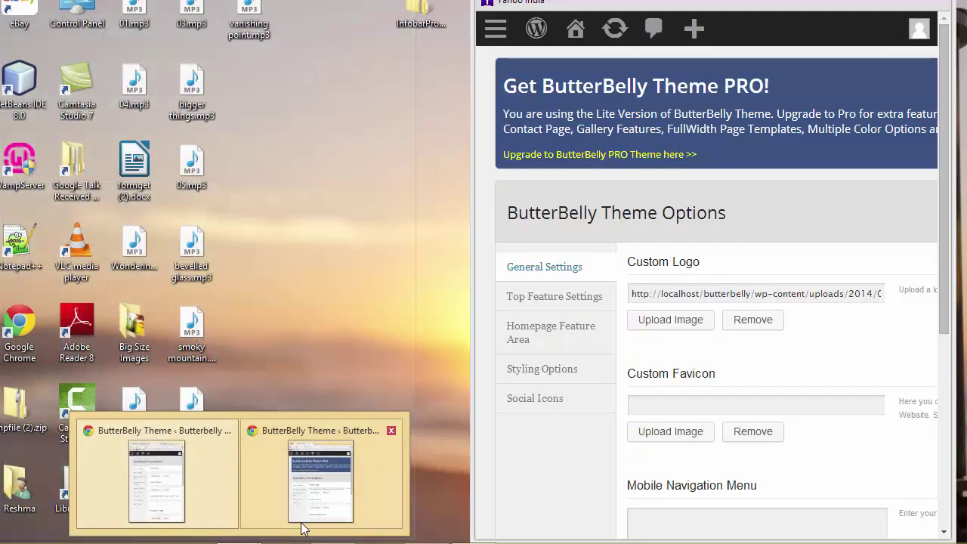
click(303, 527)
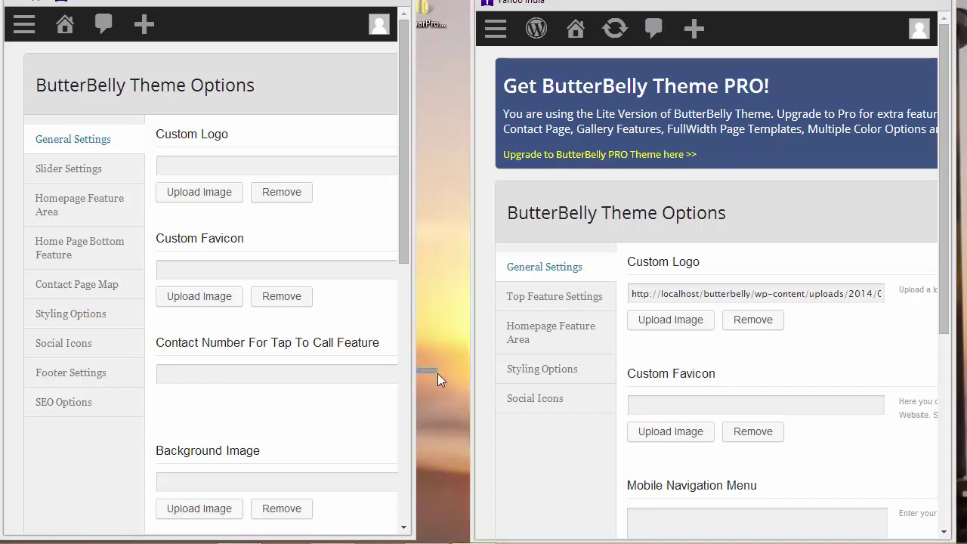
Widen the Pro window slightly and browse the Lite Top Feature and Homepage Feature tabs
drag(412, 371, 466, 377)
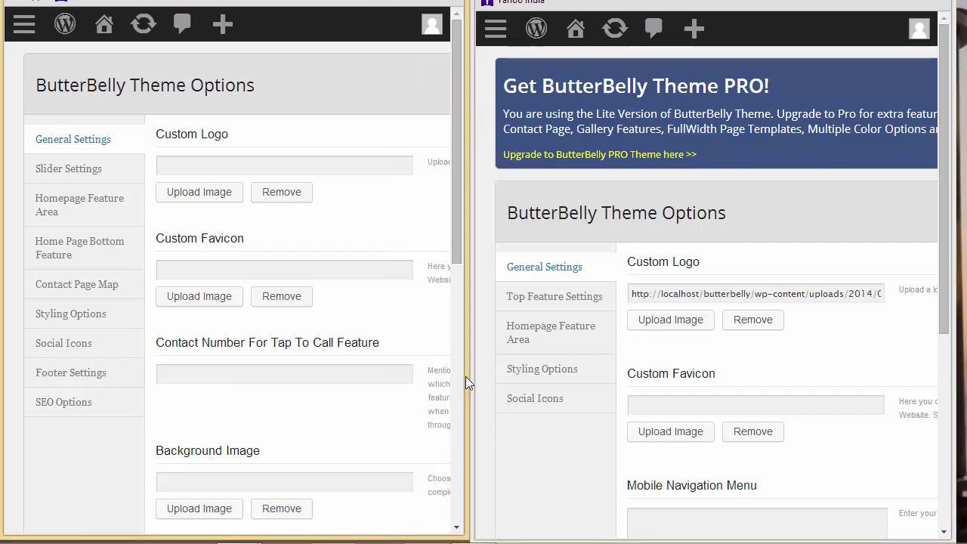
scroll(775, 272, down, 1)
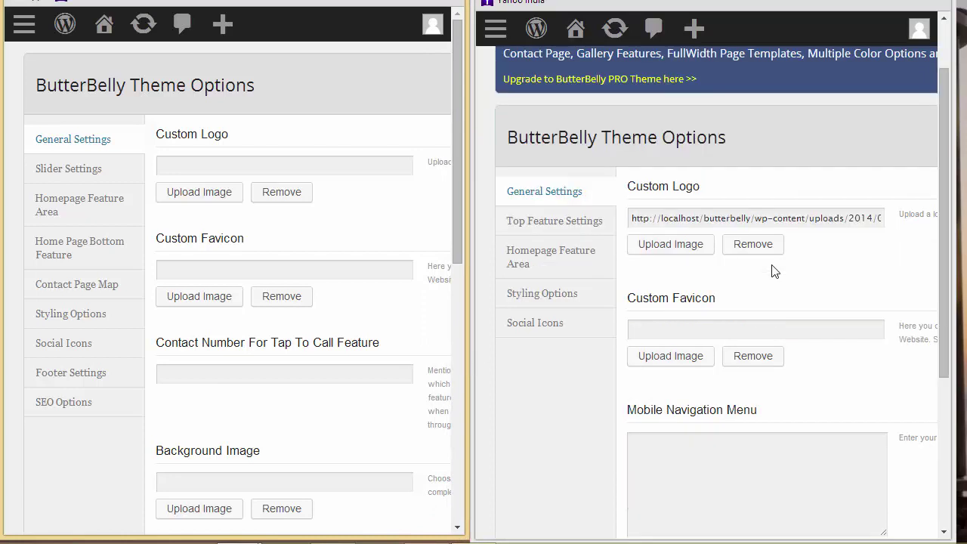
click(814, 217)
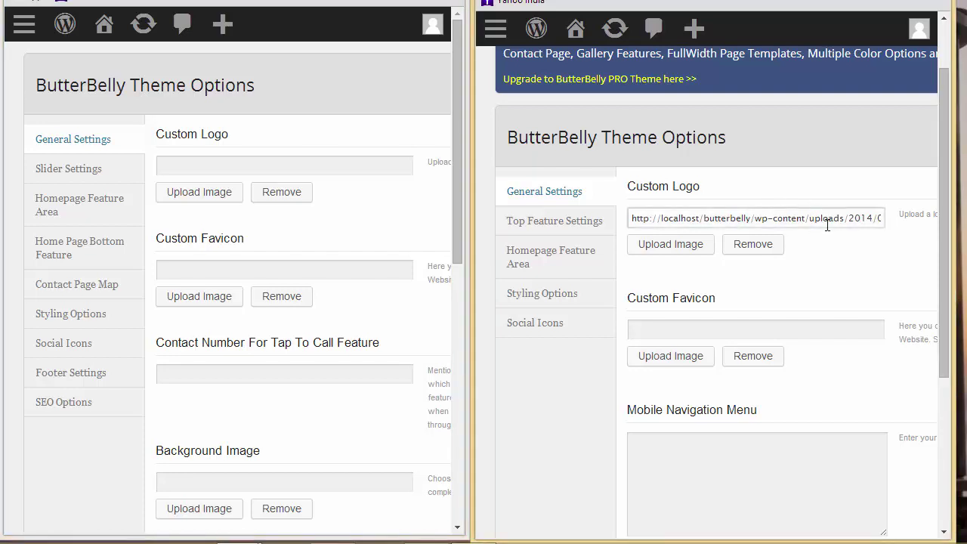
click(601, 226)
scroll(792, 302, down, 1)
scroll(794, 303, down, 2)
scroll(794, 303, up, 3)
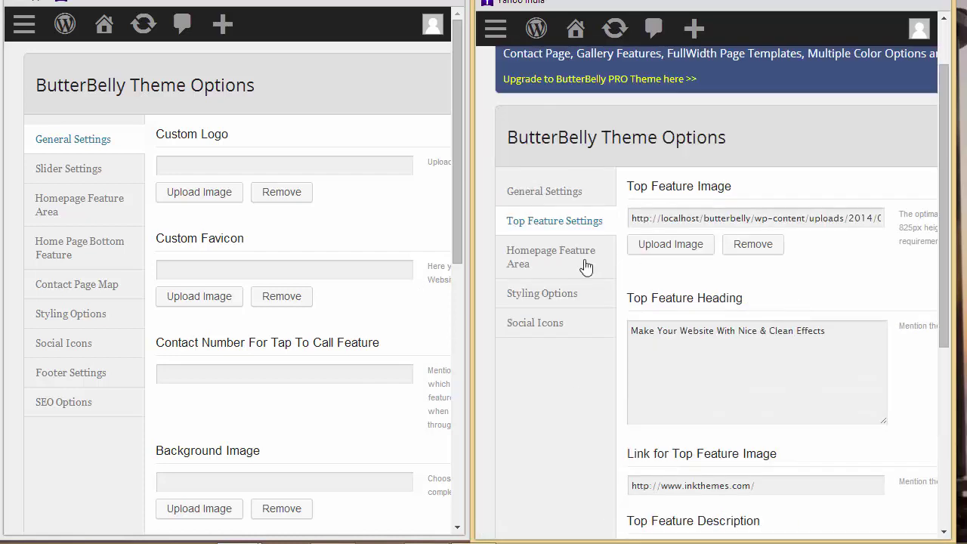
click(541, 263)
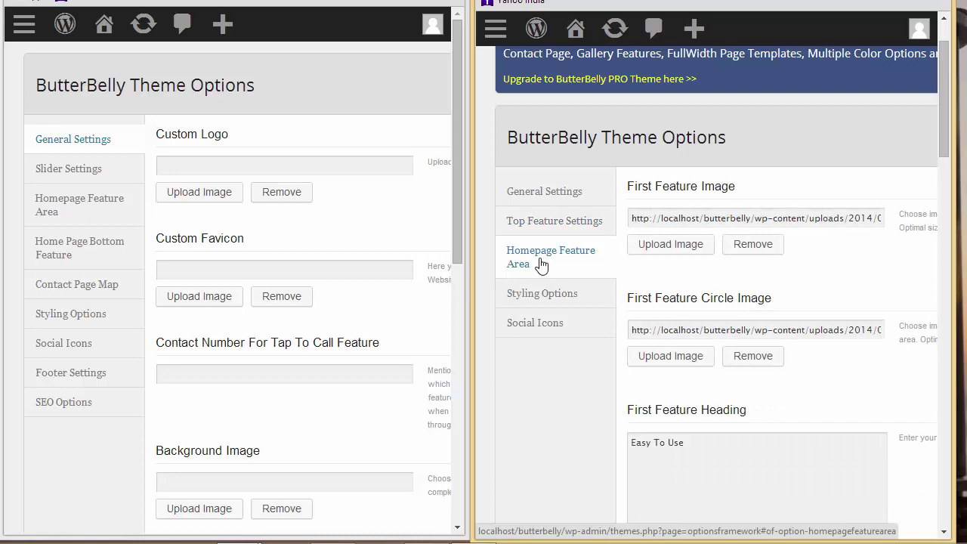
click(557, 215)
click(594, 203)
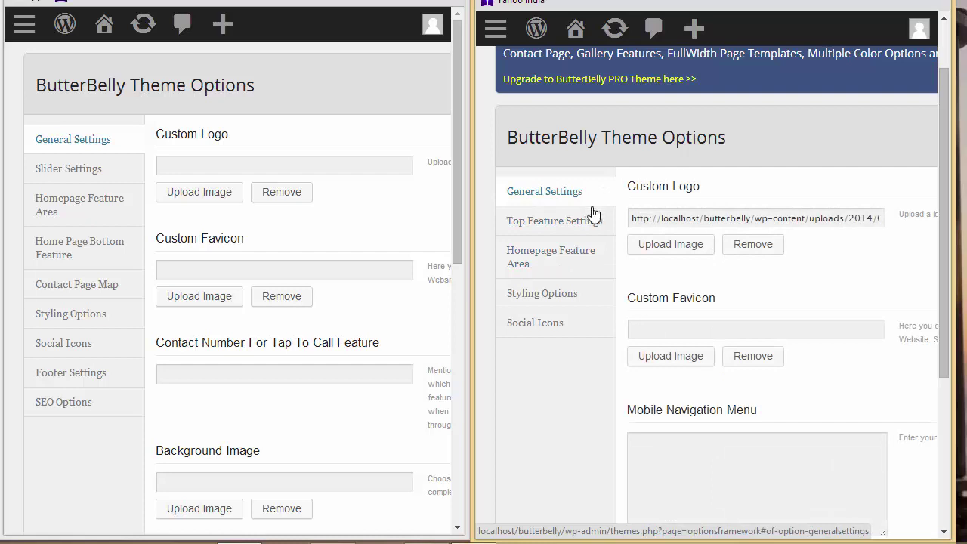
Paste the Lite logo URL ending 2014/06/logo.png into the Pro Custom Logo field
click(652, 219)
key(ctrl+a)
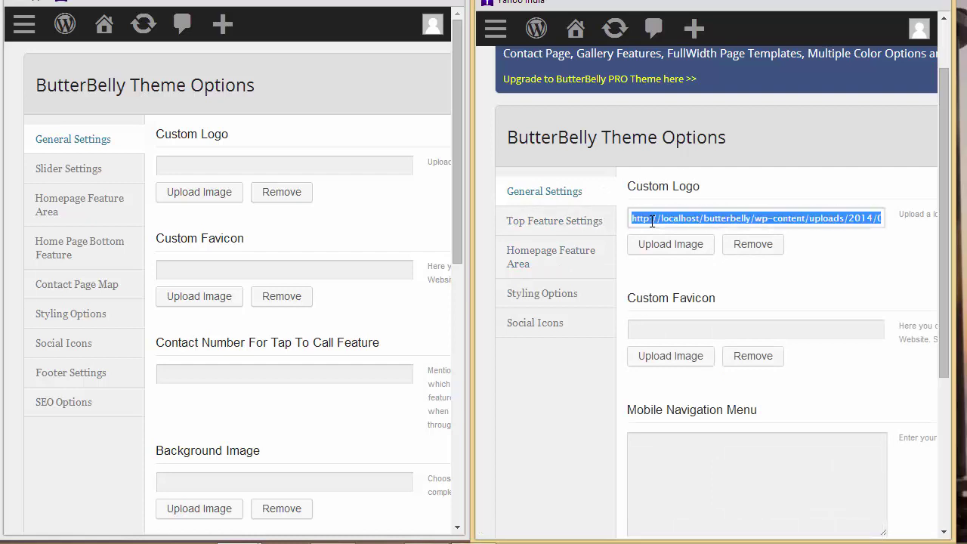
click(394, 168)
text(http://localhost/butterbelly/wp-content/uploads/2014/06/logo.png)
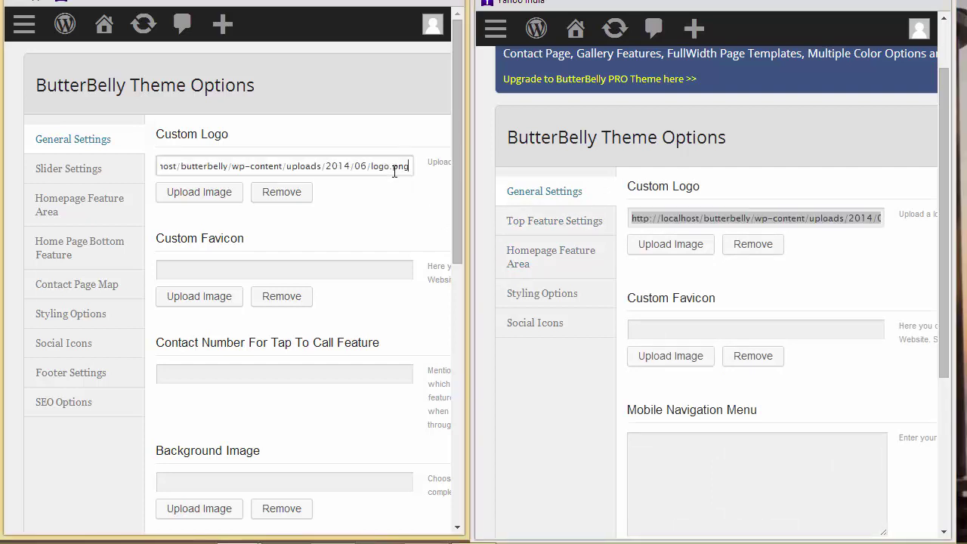
click(564, 226)
Copy the Lite top feature image URL and heading into First Slider Image and Heading
click(693, 217)
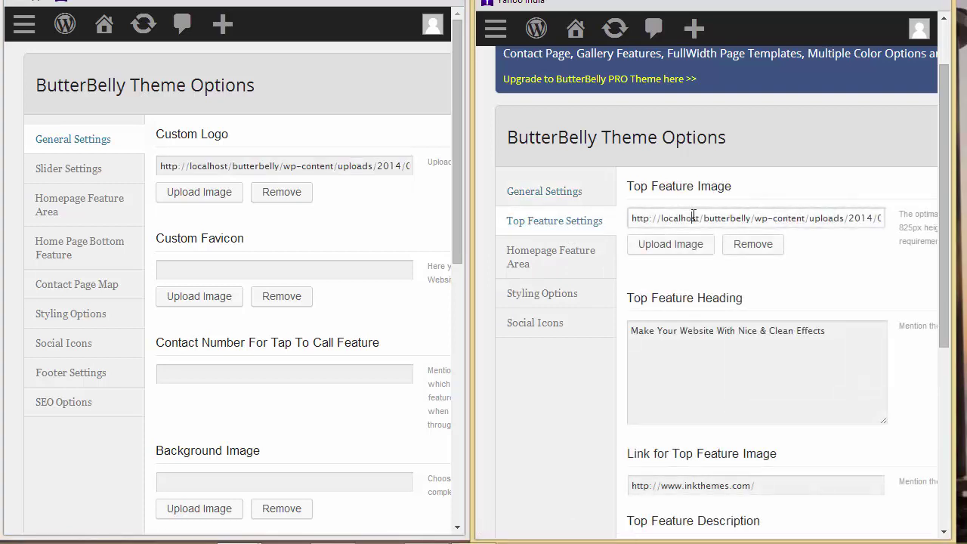
key(ctrl+a)
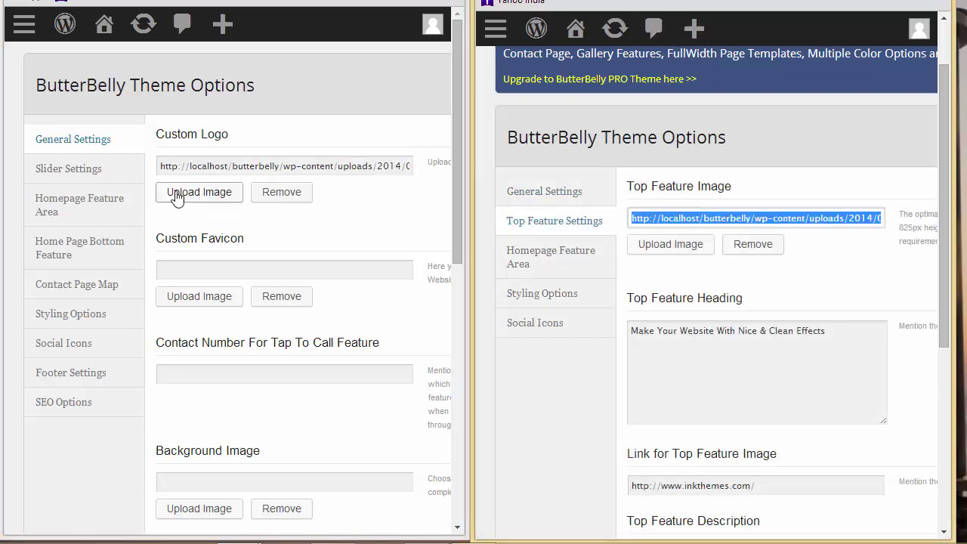
click(75, 171)
click(227, 272)
key(ctrl+v)
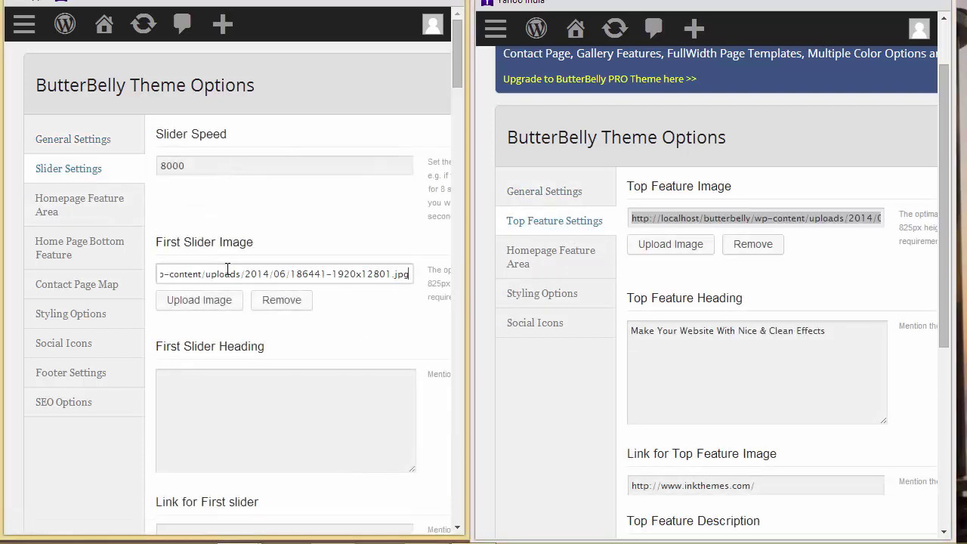
click(769, 330)
key(ctrl+a)
key(ctrl+c)
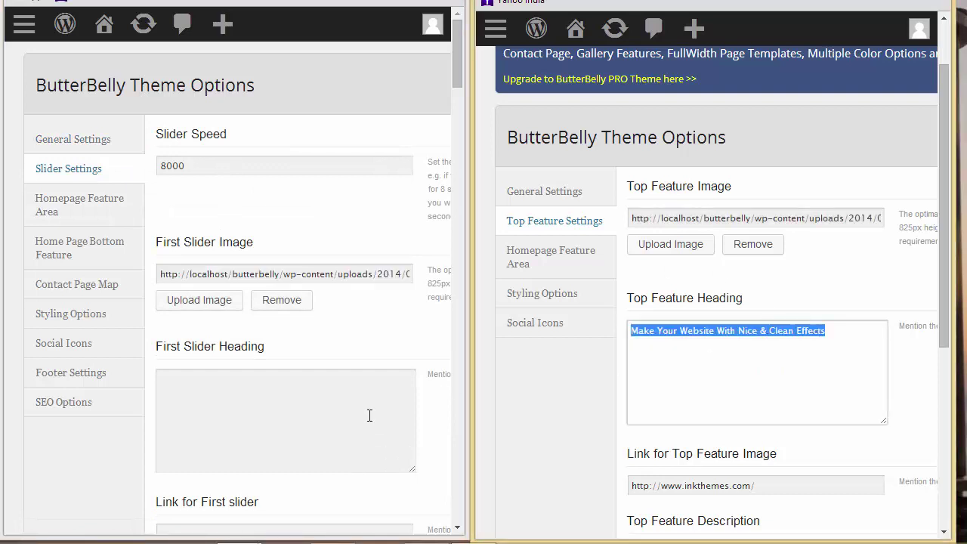
click(323, 430)
key(ctrl+v)
Copy the Lite top feature inkthemes.com link into Link for First slider
scroll(324, 430, down, 1)
scroll(741, 451, down, 2)
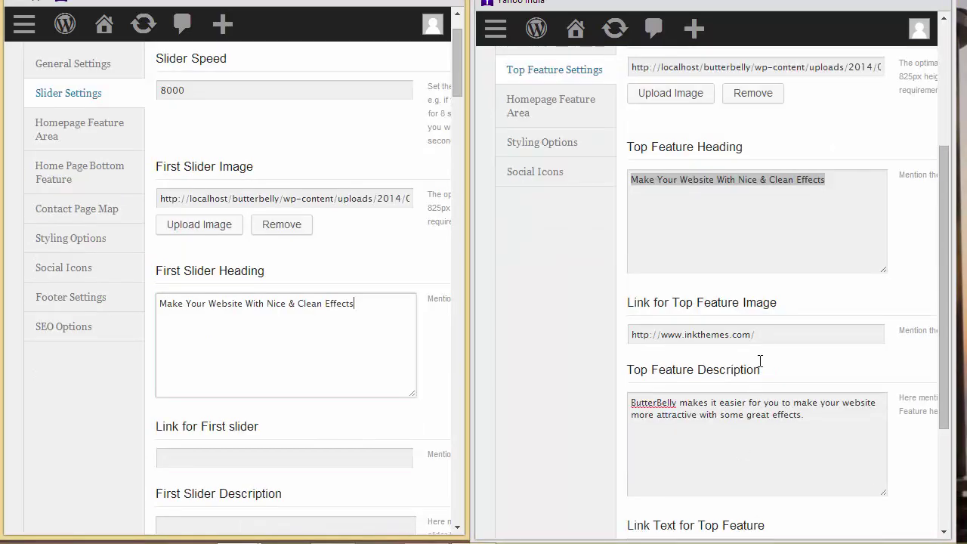
click(771, 332)
key(ctrl+a)
key(ctrl+c)
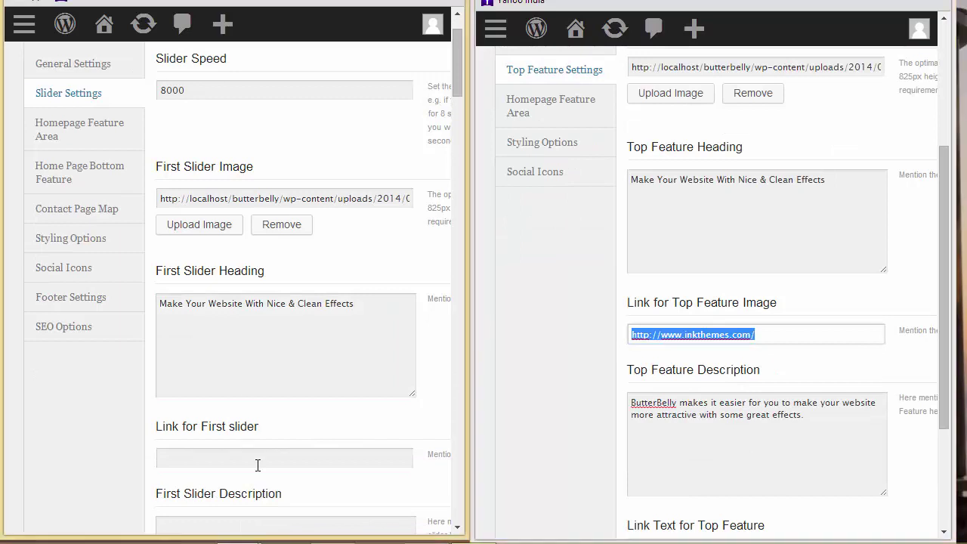
click(257, 458)
key(ctrl+v)
Copy the Lite Top Feature Description into the First Slider Description
scroll(363, 425, down, 3)
click(836, 429)
key(ctrl+a)
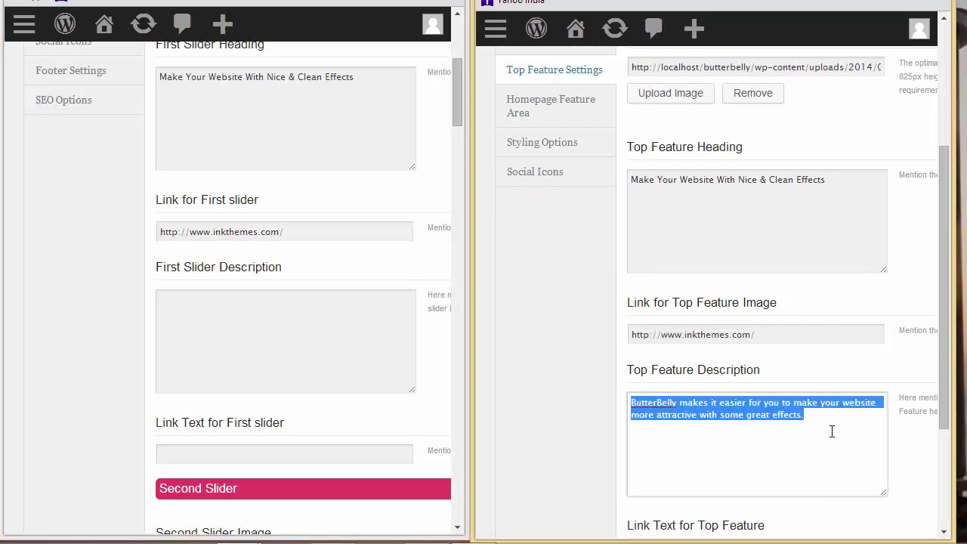
scroll(264, 211, down, 3)
scroll(242, 152, up, 1)
key(ctrl+c)
click(243, 151)
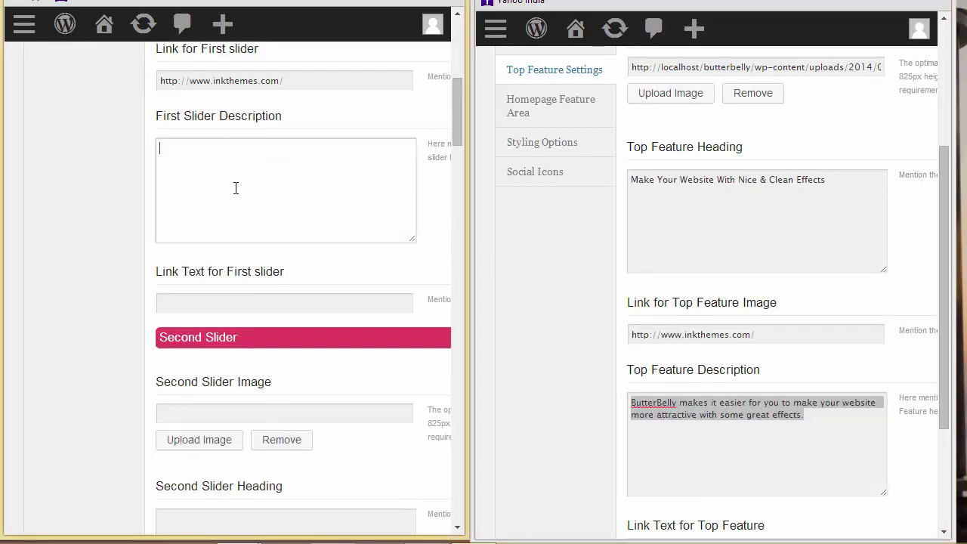
key(ctrl+v)
Set the First slider link text to 'Check Out Here', copied from the Lite options
scroll(733, 401, down, 2)
click(734, 400)
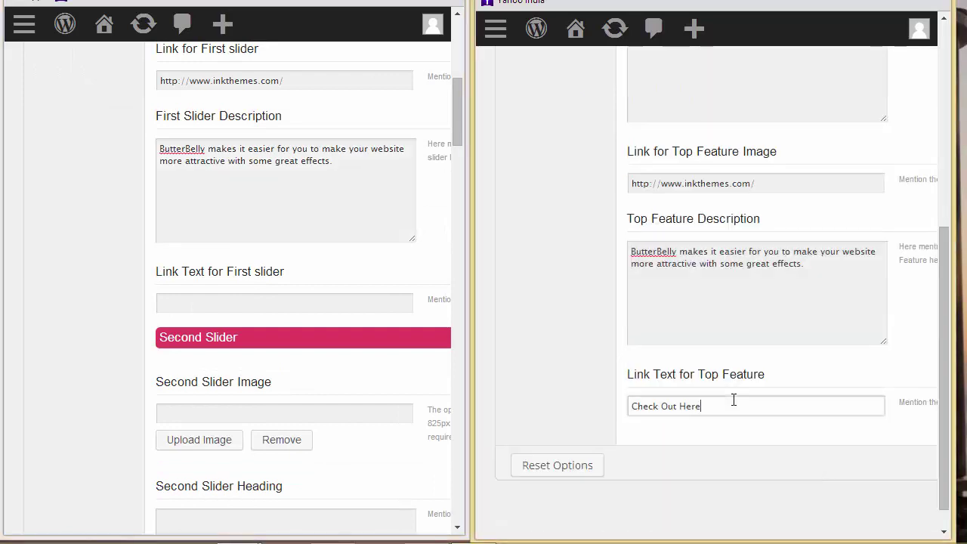
key(ctrl+a)
key(ctrl+c)
click(247, 309)
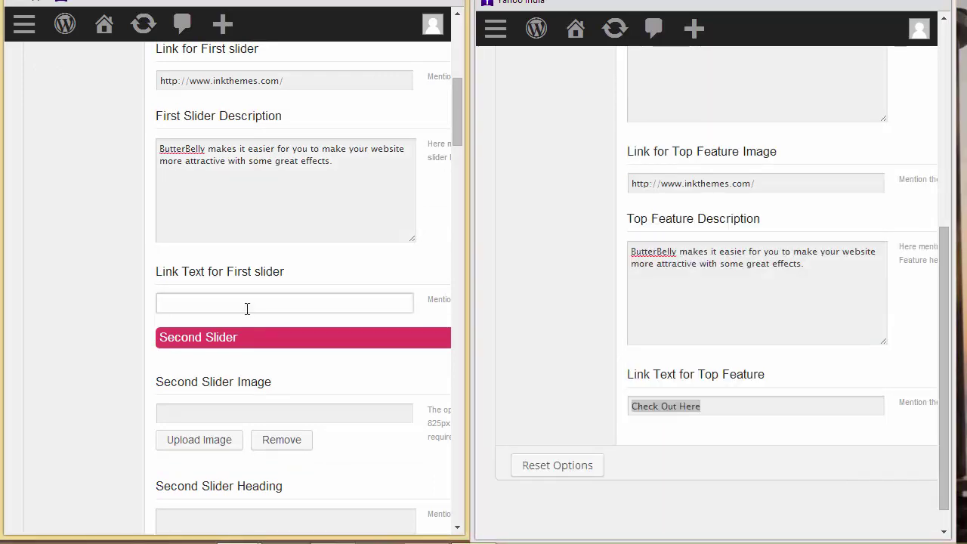
key(ctrl+v)
scroll(247, 308, up, 6)
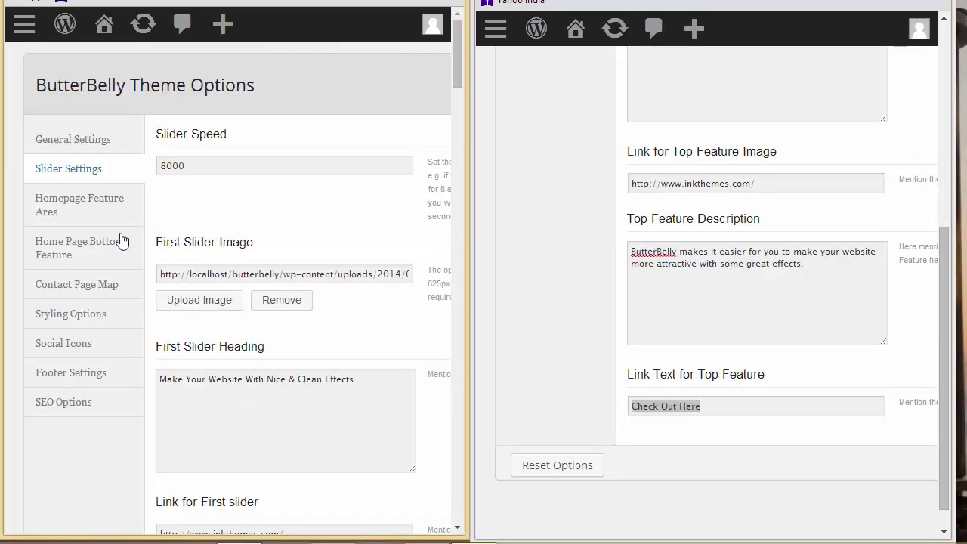
Copy the Lite First Feature Image URL into the Pro First Feature Image field
click(85, 211)
scroll(624, 230, up, 10)
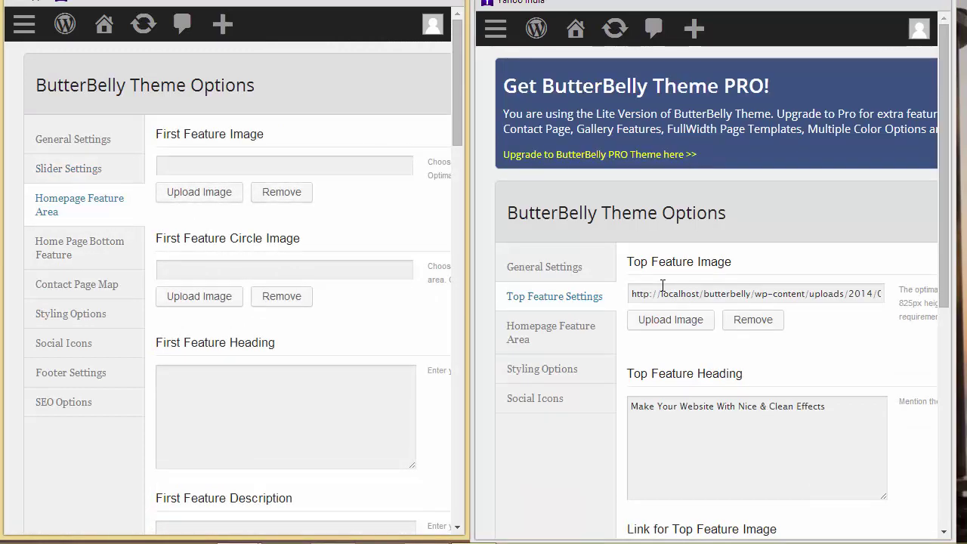
click(546, 349)
click(694, 289)
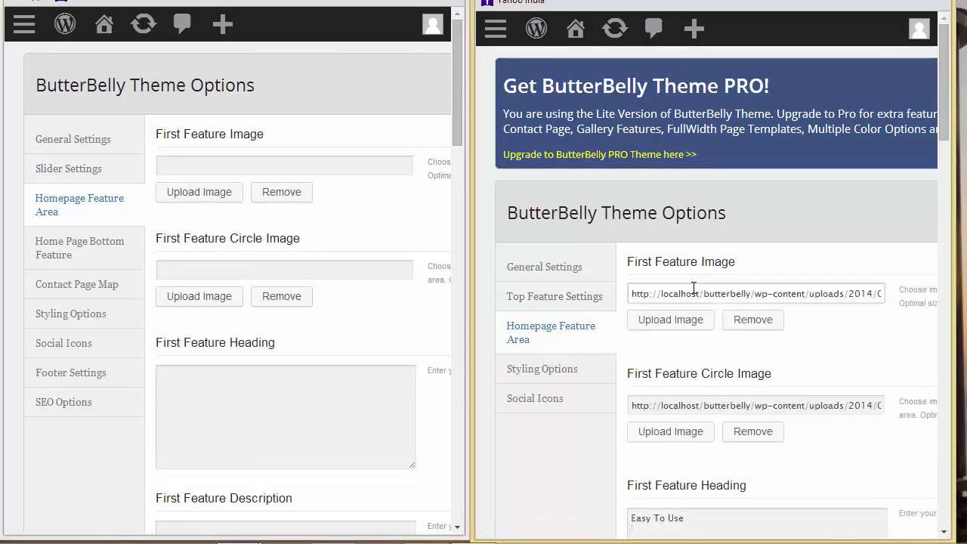
key(ctrl+a)
key(ctrl+c)
click(275, 165)
key(ctrl+v)
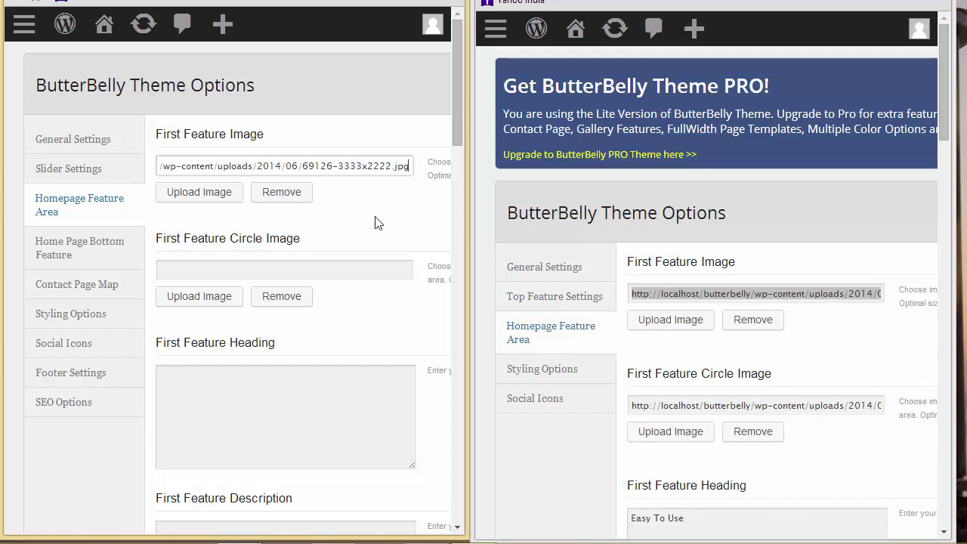
Copy the First Feature Circle Image URL and 'Easy To Use' heading into the Pro fields
click(713, 405)
key(ctrl+a)
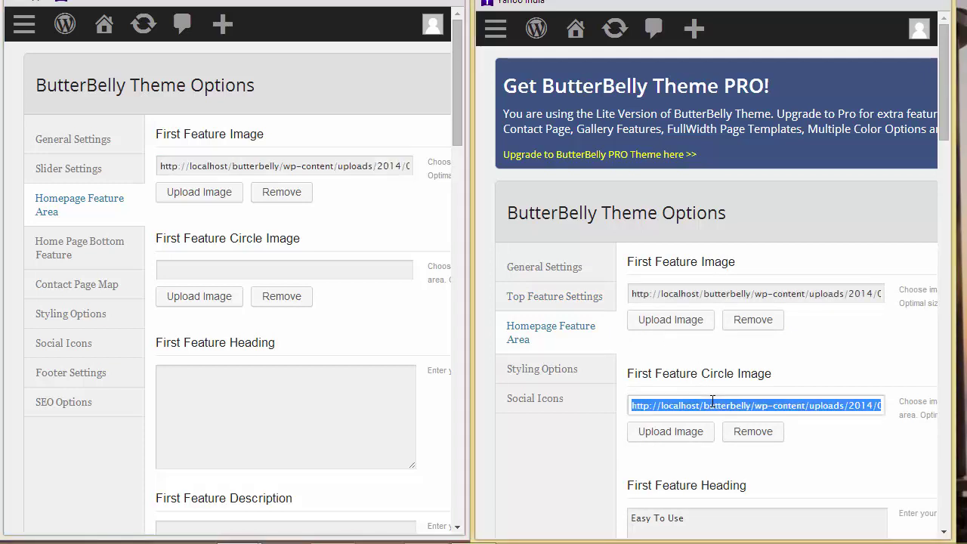
key(ctrl+c)
click(307, 270)
key(ctrl+v)
scroll(570, 437, down, 1)
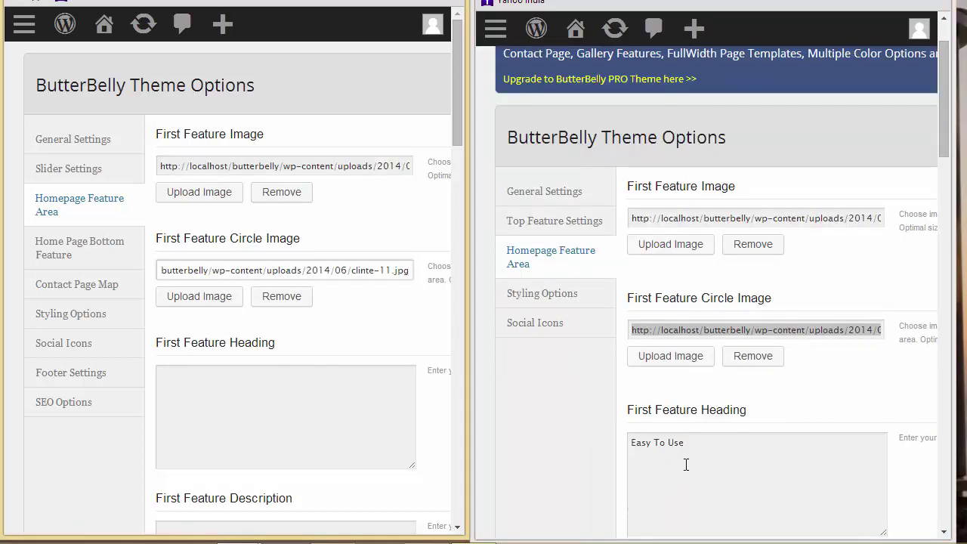
click(686, 464)
key(ctrl+a)
key(ctrl+c)
click(284, 413)
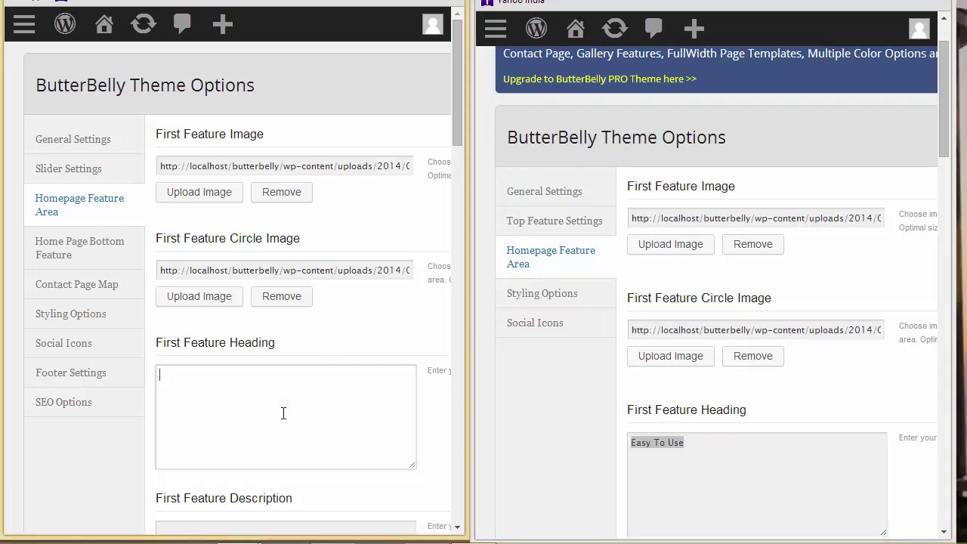
key(ctrl+v)
Copy the Lite First Feature Description into the Pro First Feature Description
scroll(284, 413, down, 3)
scroll(555, 353, down, 2)
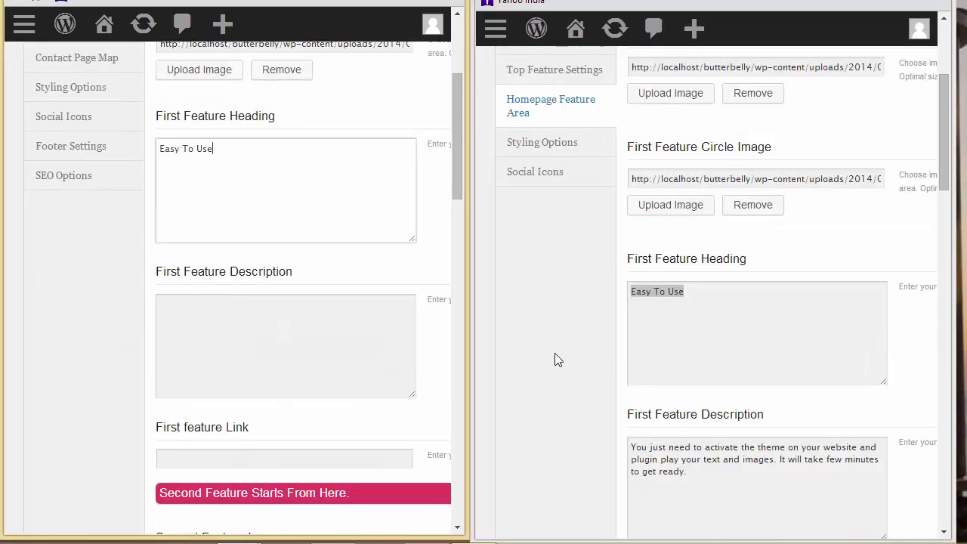
click(738, 474)
key(ctrl+a)
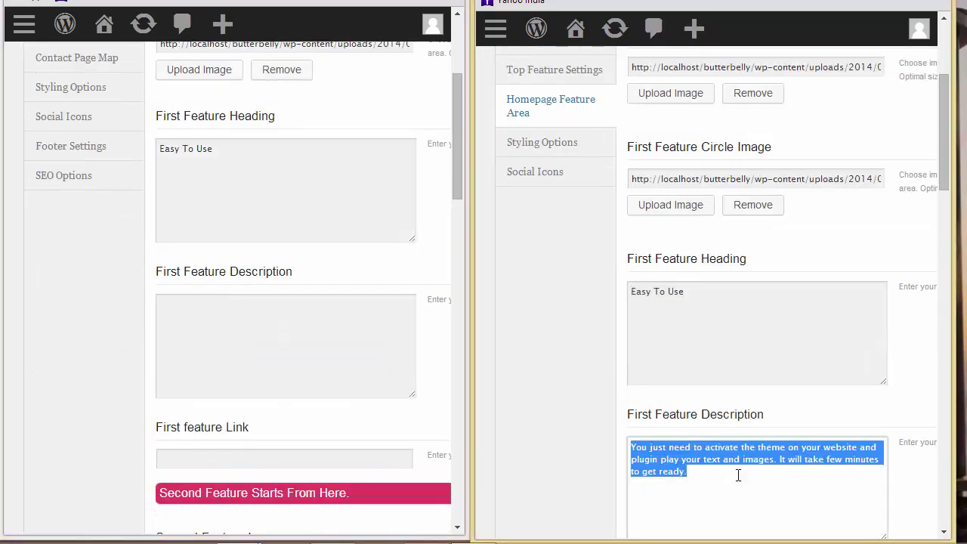
key(ctrl+c)
click(359, 341)
key(ctrl+v)
Copy the Lite Second Feature Image URL into the Pro Second Feature Image field
scroll(405, 348, down, 1)
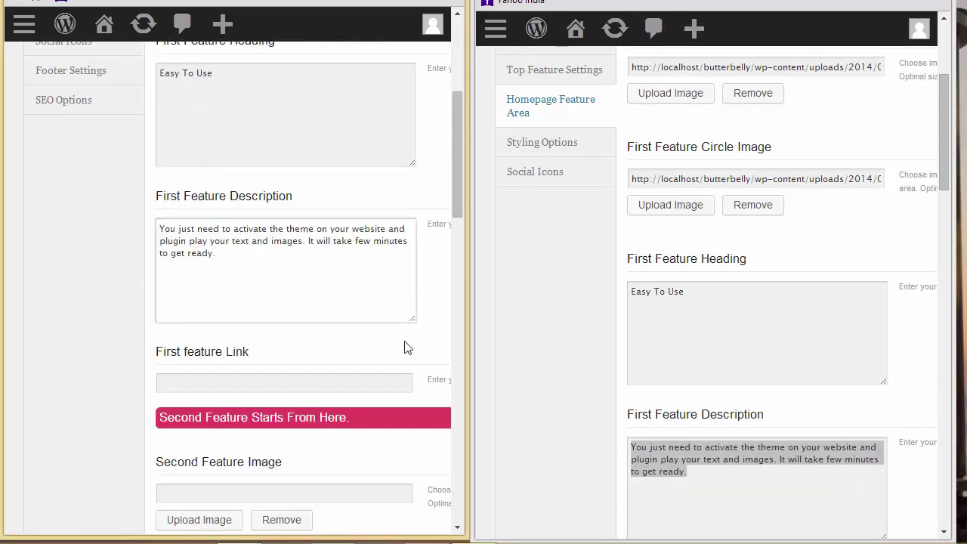
scroll(624, 395, down, 2)
scroll(746, 443, down, 2)
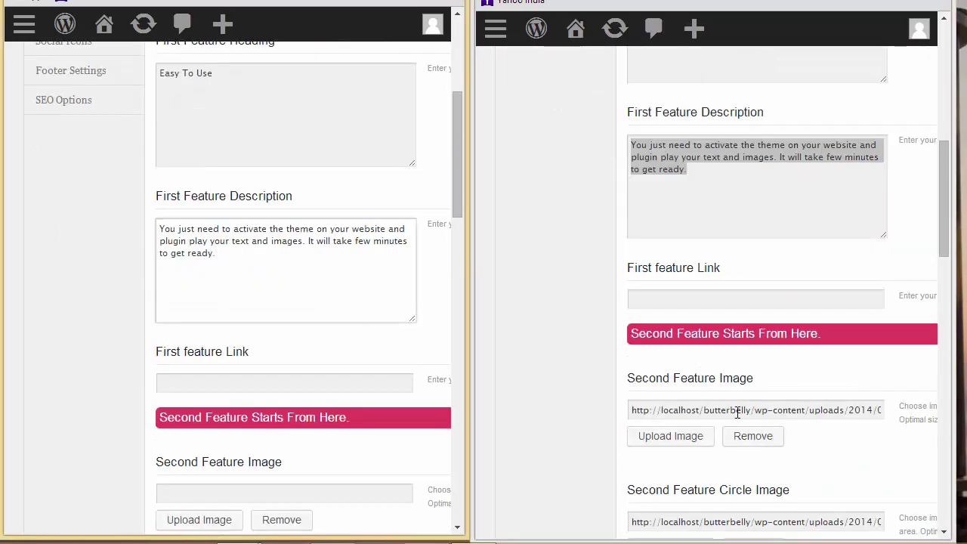
click(739, 412)
key(ctrl+a)
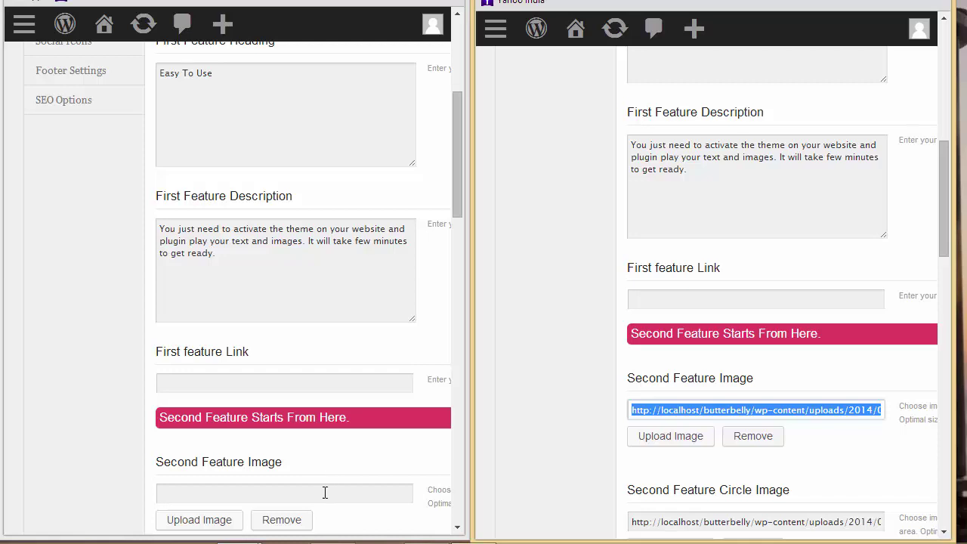
key(ctrl+c)
click(325, 493)
key(ctrl+v)
scroll(388, 470, down, 1)
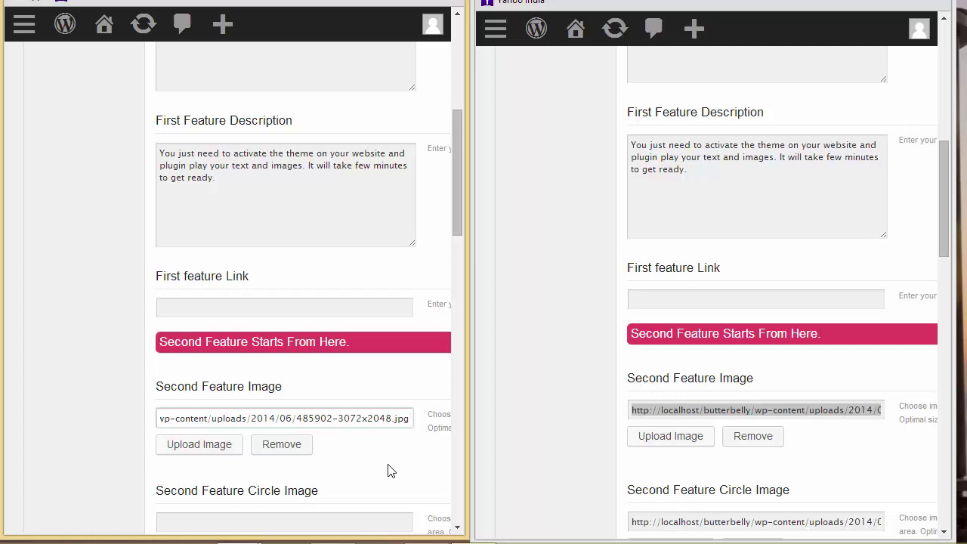
scroll(389, 471, up, 2)
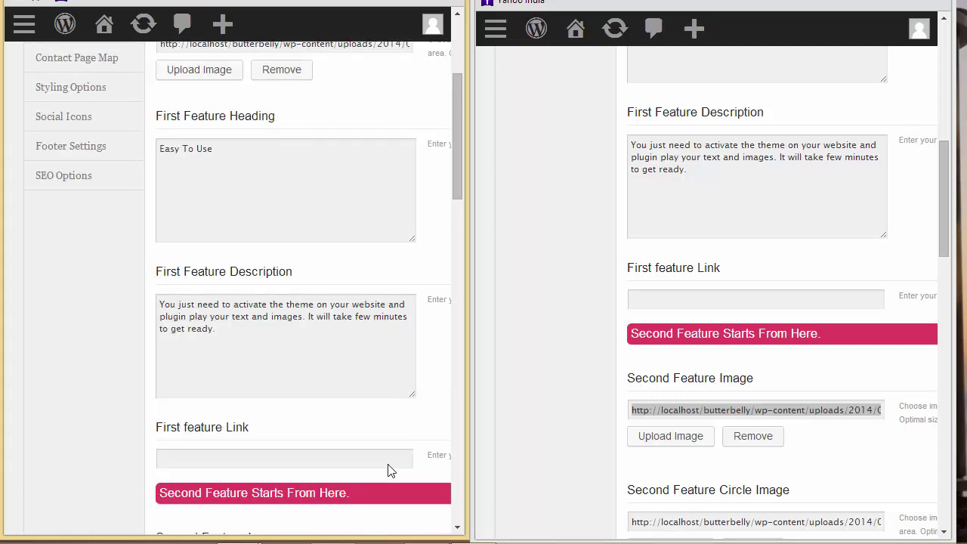
scroll(388, 471, up, 3)
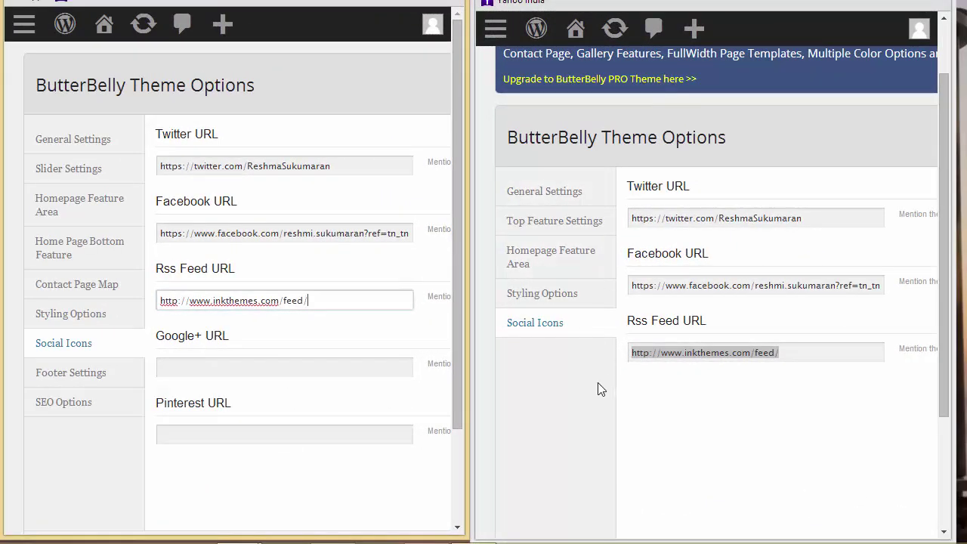
Return to the Pro window's Social Icons options with Twitter, Facebook and RSS URLs filled
scroll(598, 384, up, 1)
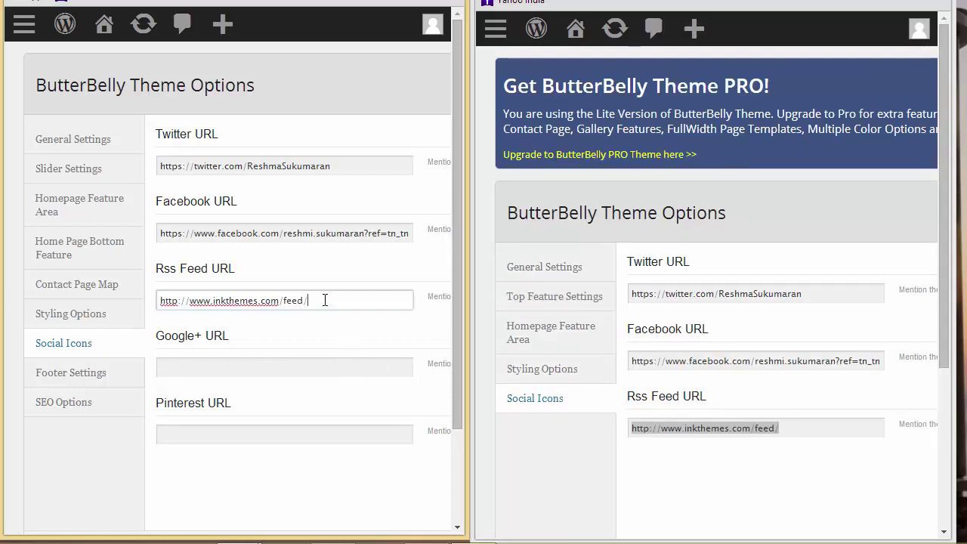
key(alt+Tab)
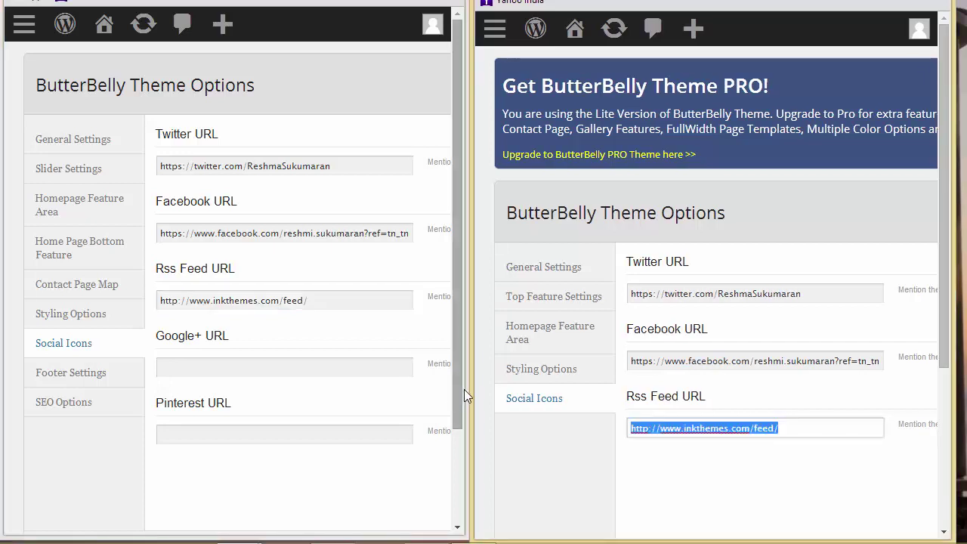
click(464, 389)
Widen the Pro options window and save all changes until Options Updated appears
drag(470, 390, 945, 393)
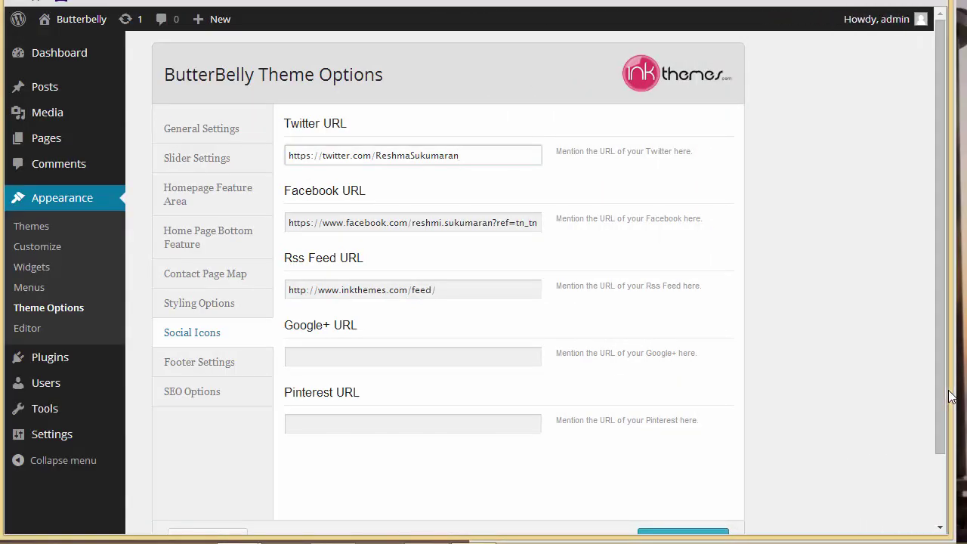
scroll(811, 397, down, 2)
click(711, 464)
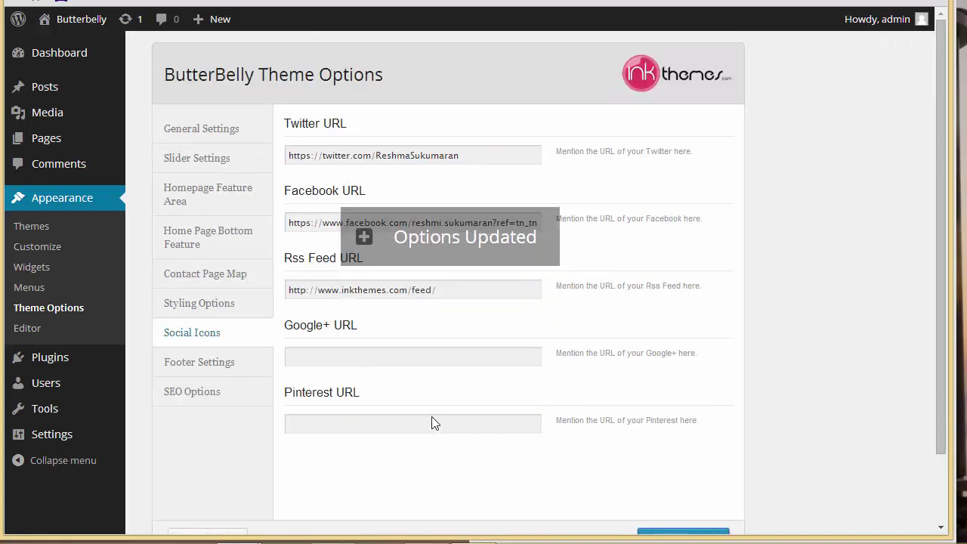
scroll(433, 417, up, 2)
mouse_move(76, 30)
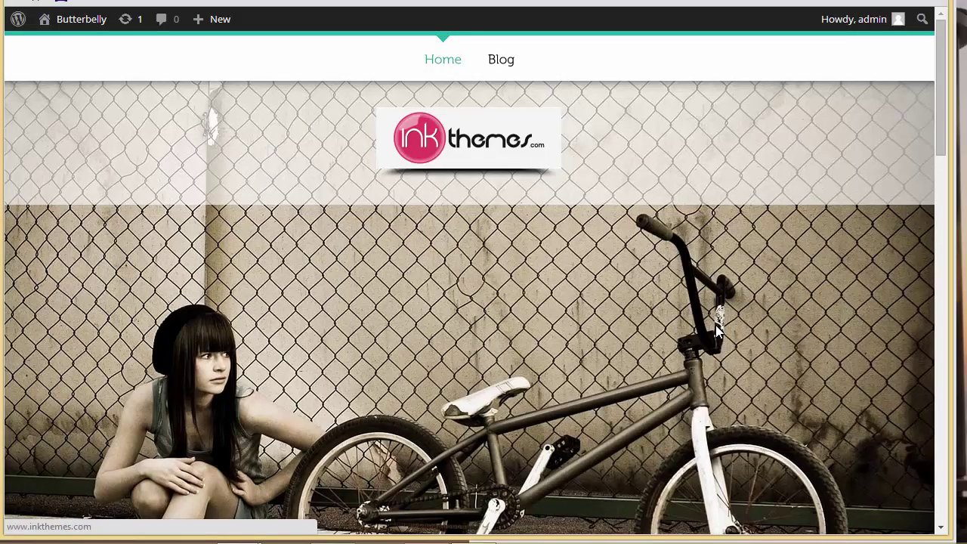
Scroll through the homepage's slider, feature cards, theme features and footer social icons, then back up
scroll(718, 329, down, 3)
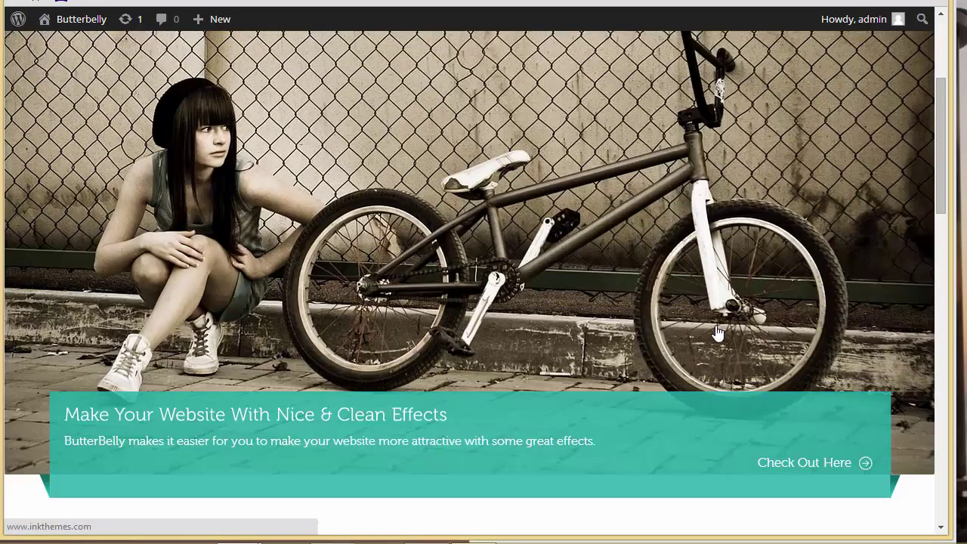
scroll(718, 330, up, 3)
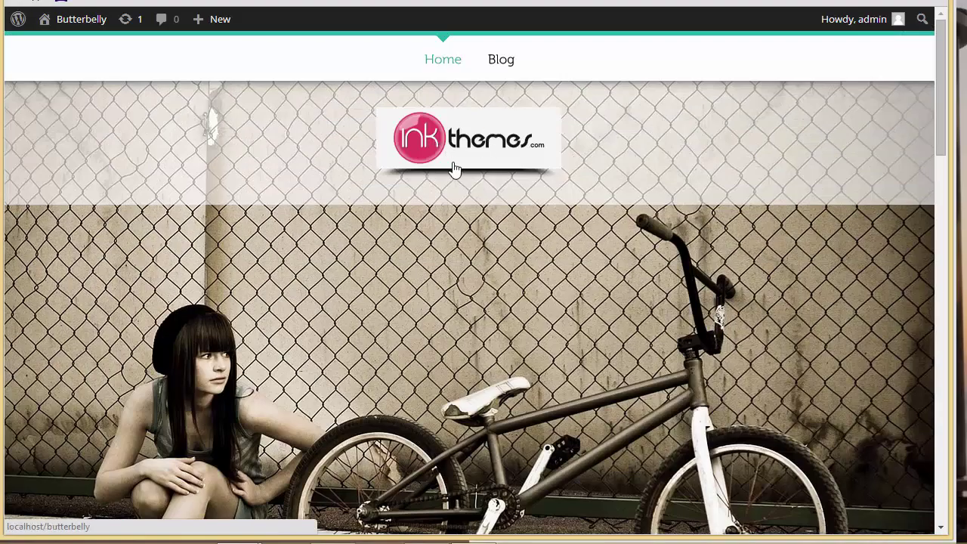
scroll(454, 169, down, 1)
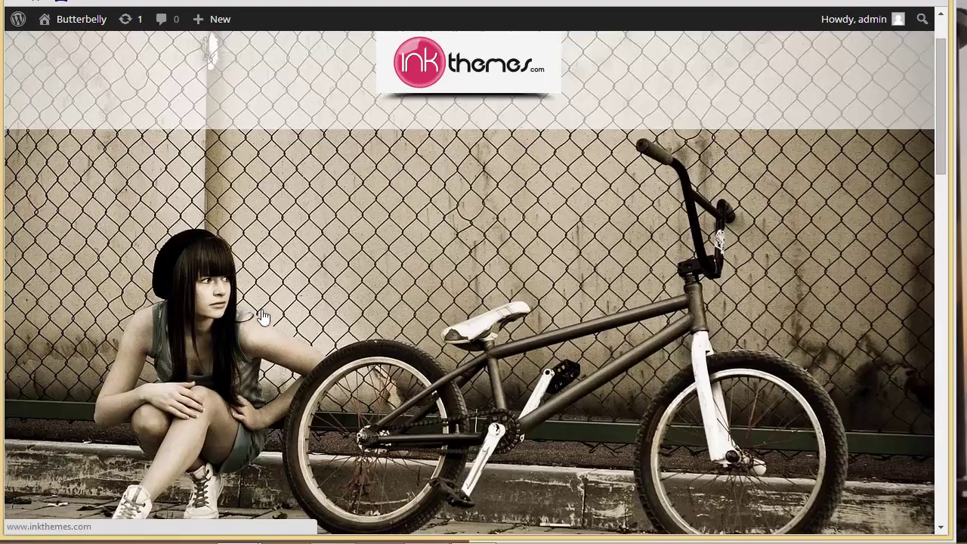
scroll(237, 344, down, 2)
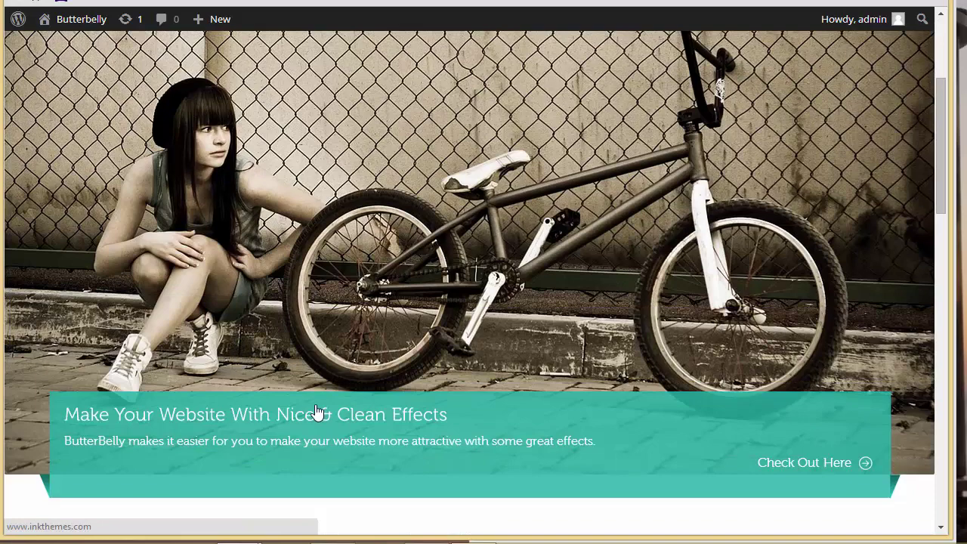
scroll(319, 409, down, 1)
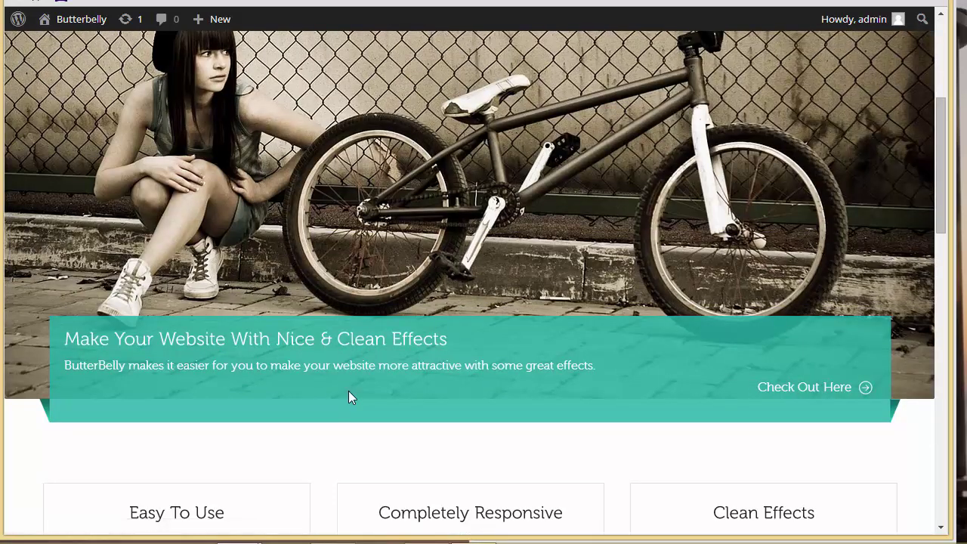
scroll(349, 396, down, 4)
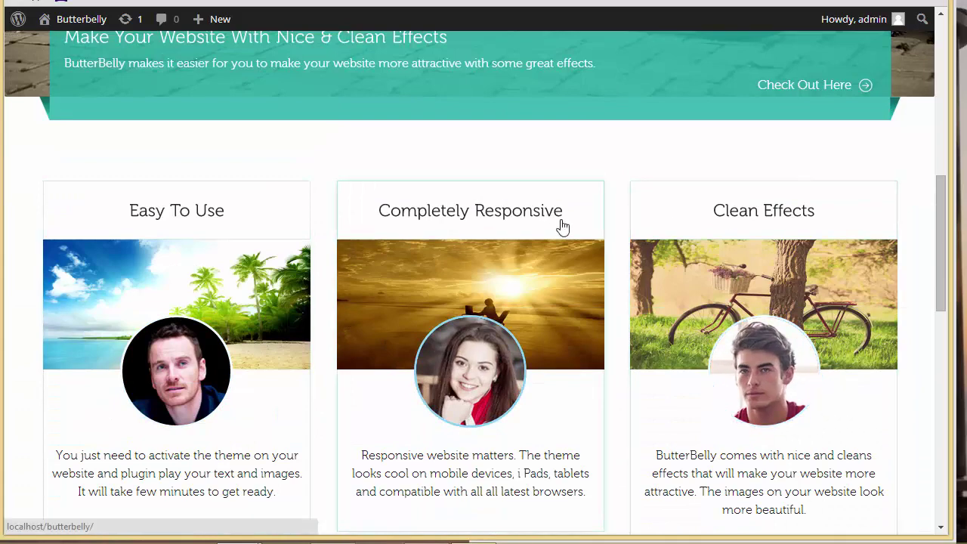
scroll(587, 339, down, 1)
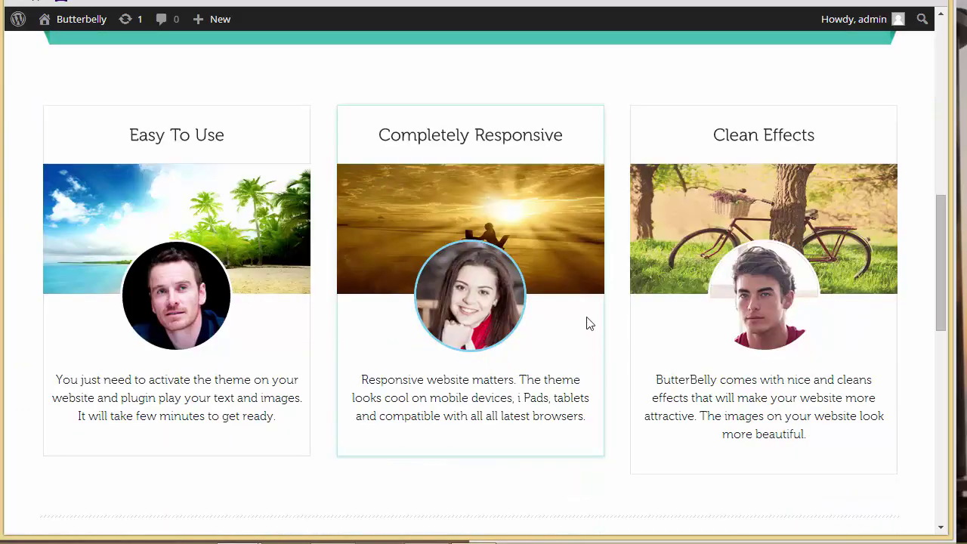
scroll(400, 417, down, 6)
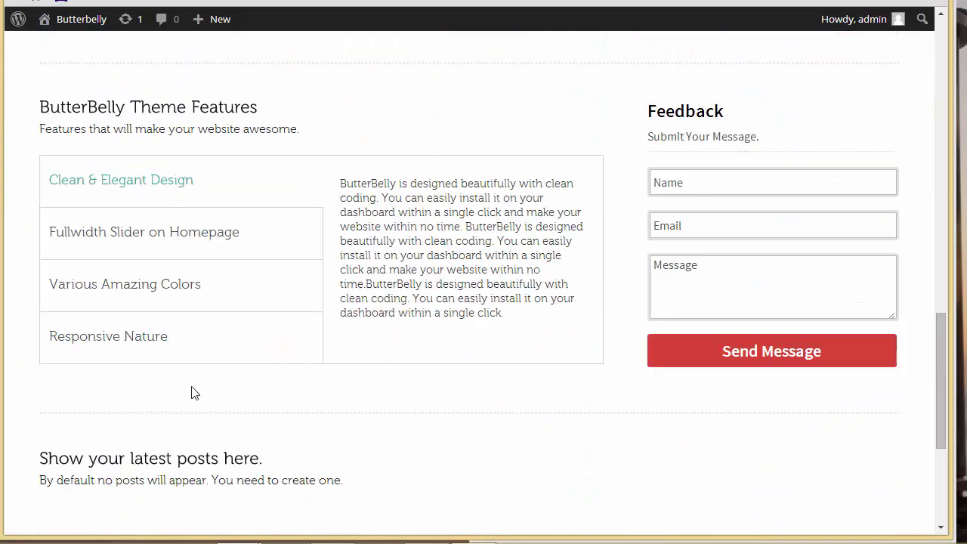
scroll(78, 351, down, 3)
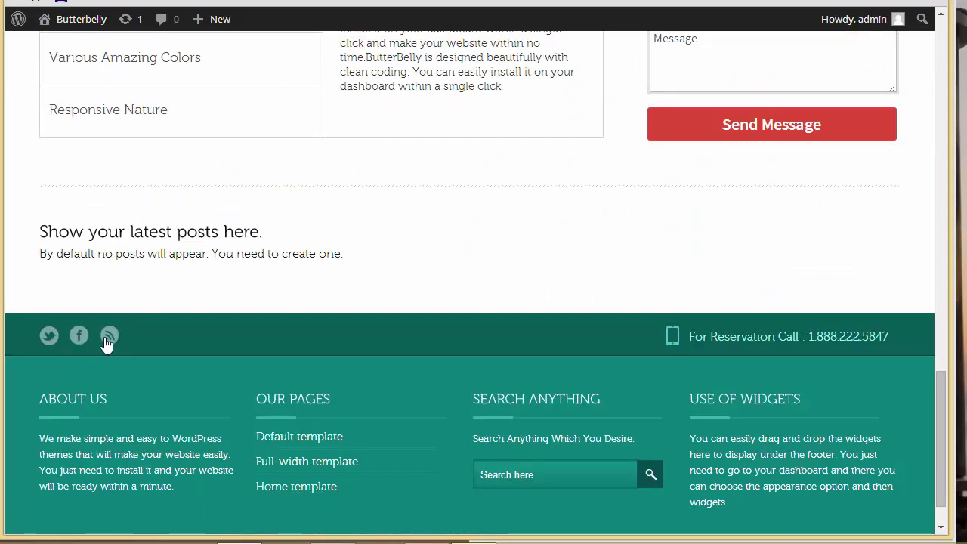
scroll(234, 404, up, 5)
scroll(238, 406, up, 10)
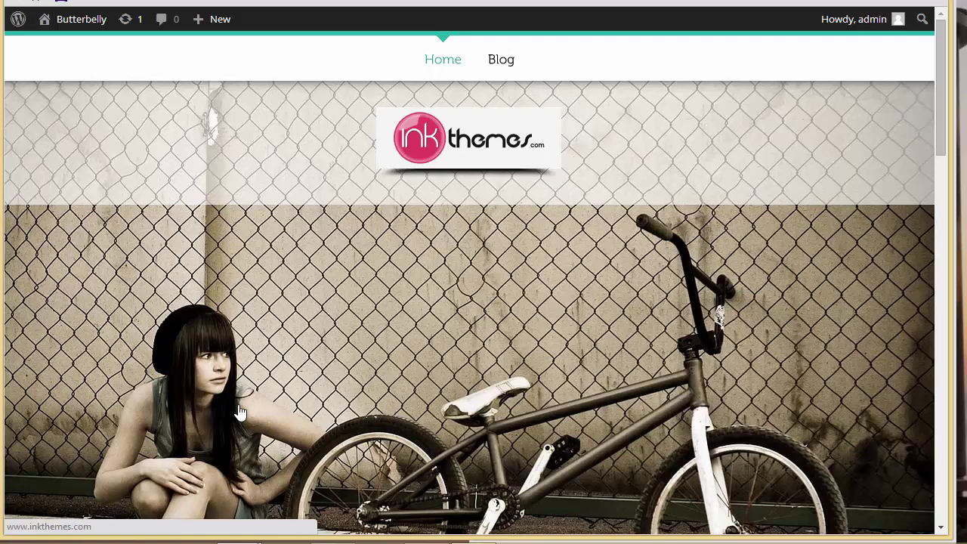
Under Appearance > Menus > Manage Locations, choose 'Menu' for both Main Menu and Footer Menu
click(74, 45)
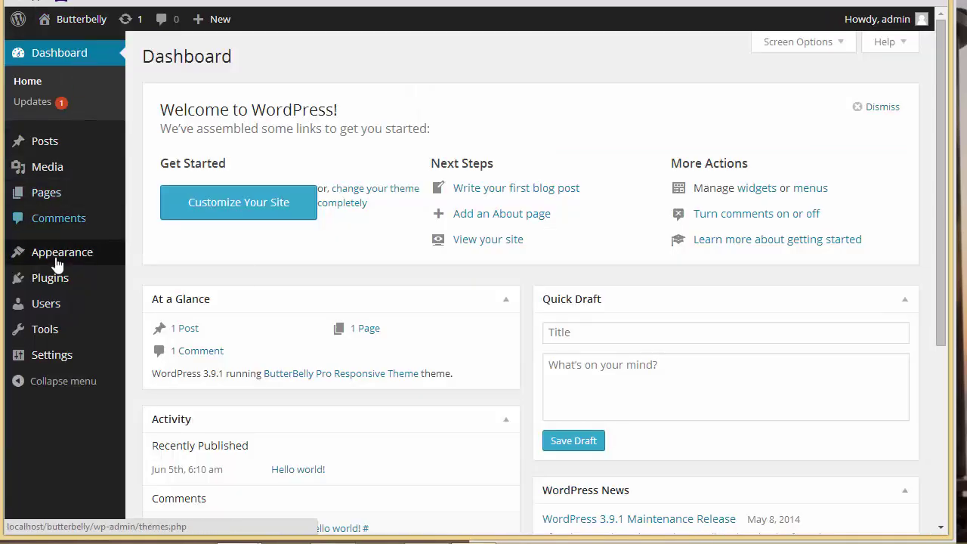
mouse_move(61, 253)
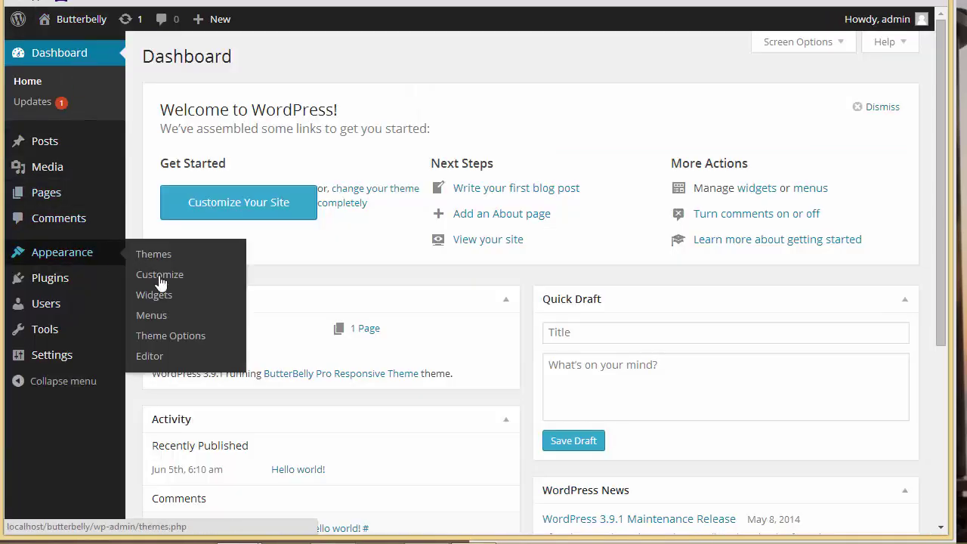
click(154, 319)
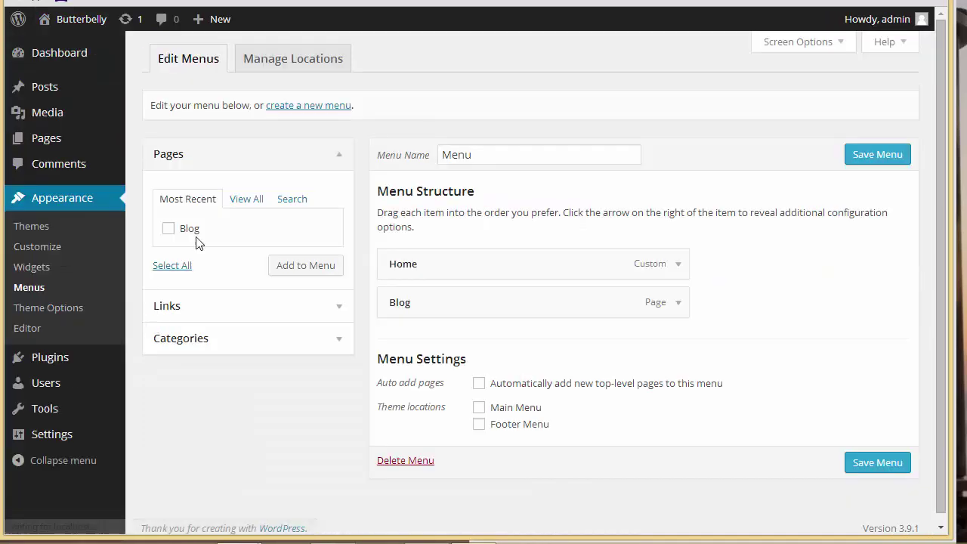
click(281, 63)
click(338, 152)
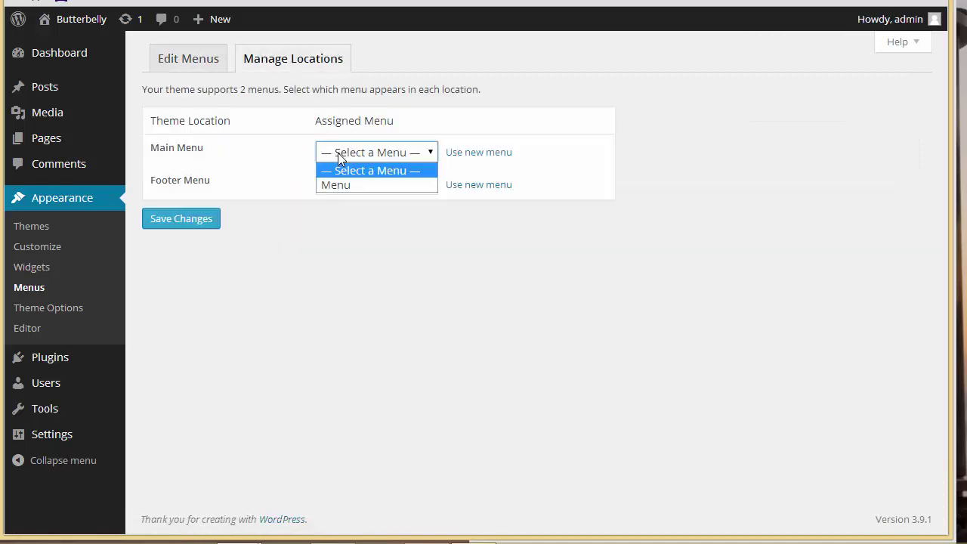
click(337, 184)
click(337, 187)
click(339, 214)
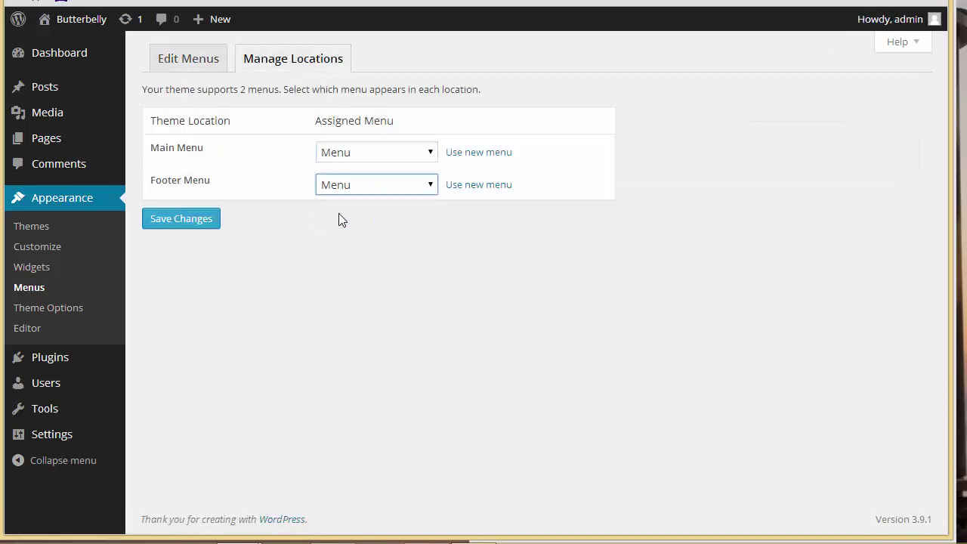